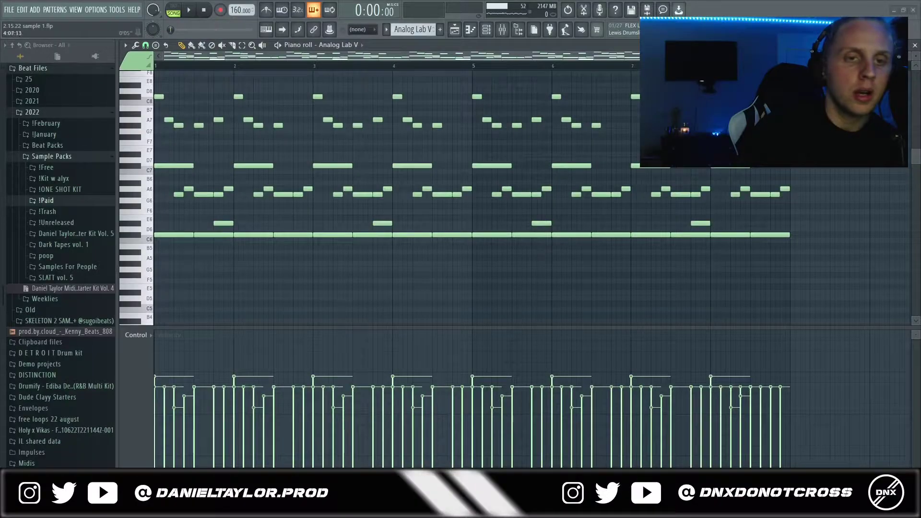
Step: Look at the Analog Lab V instrument from the channel rack and return to its piano roll
click(484, 35)
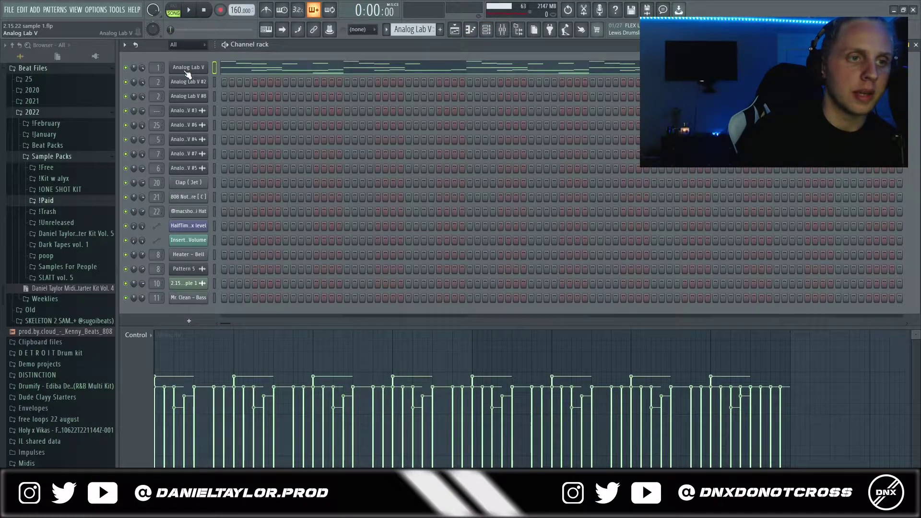
click(186, 70)
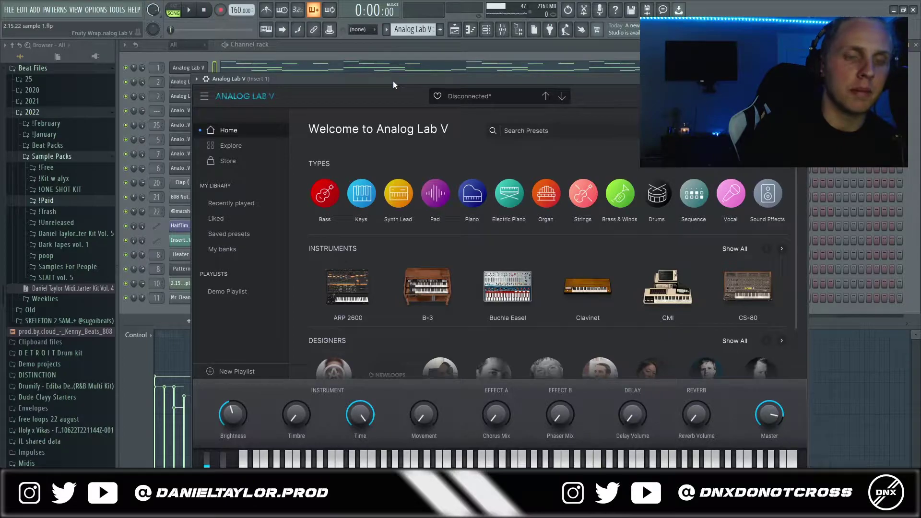
key(F7)
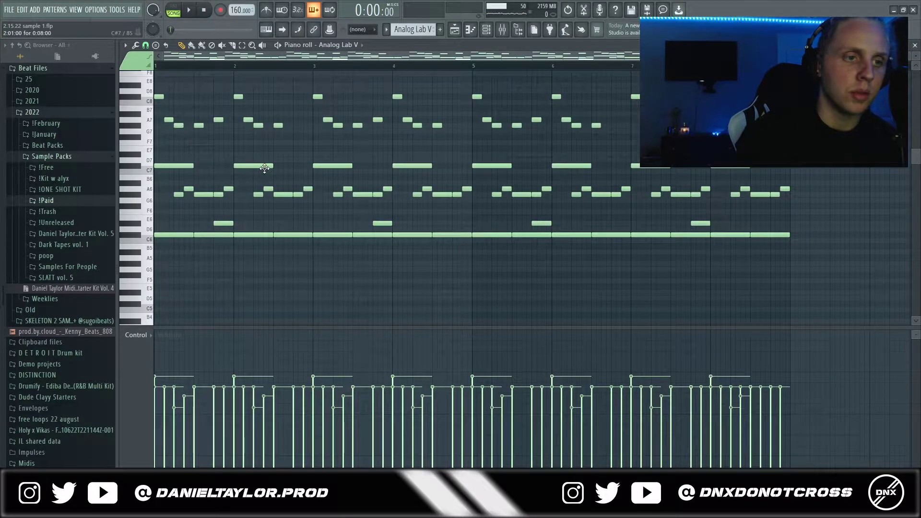
Step: Highlight the melody's first two bars, the notes stacked at the start of bar 1, and bar 1's middle-register notes around G6 and A6
drag(316, 69, 155, 69)
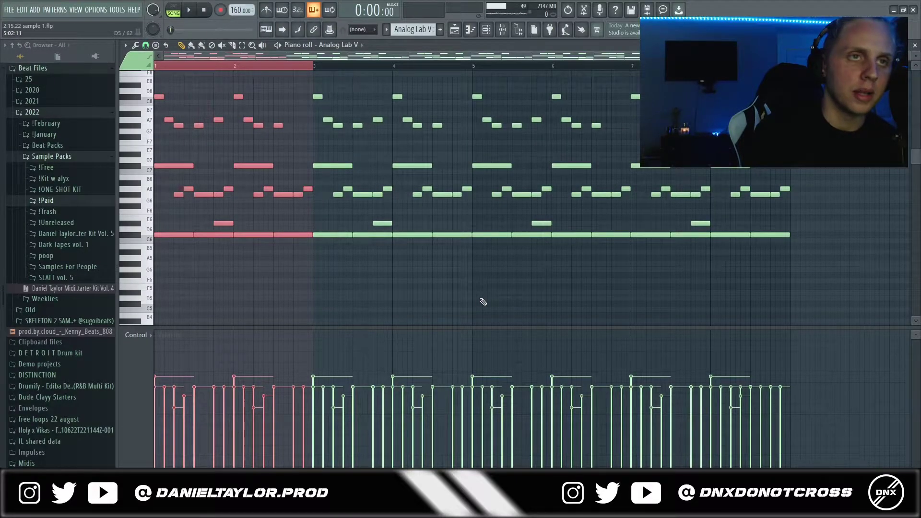
scroll(211, 286, up, 5)
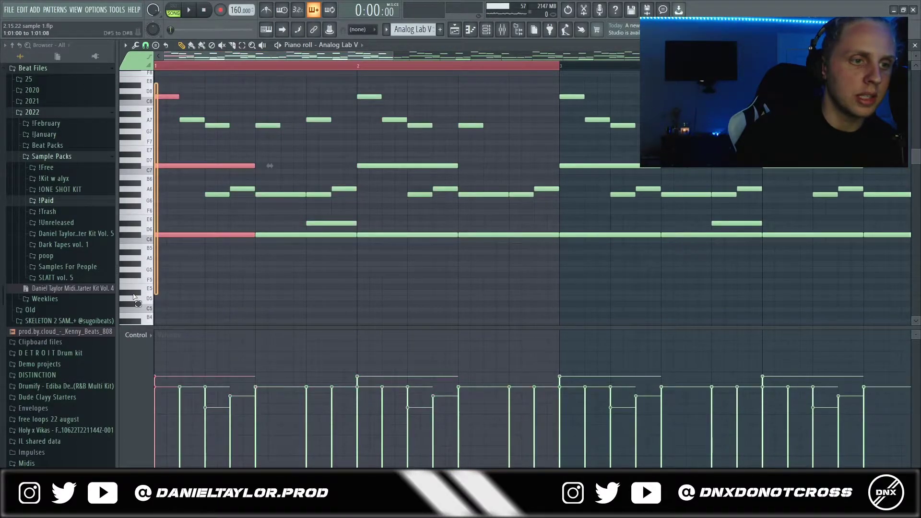
drag(157, 77, 211, 344)
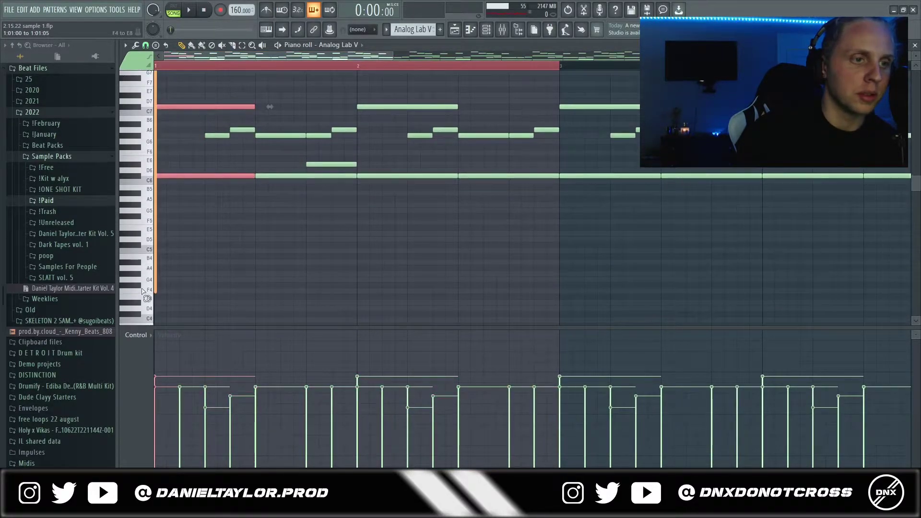
drag(161, 111, 239, 146)
drag(159, 91, 157, 248)
drag(189, 191, 359, 207)
scroll(274, 268, down, 2)
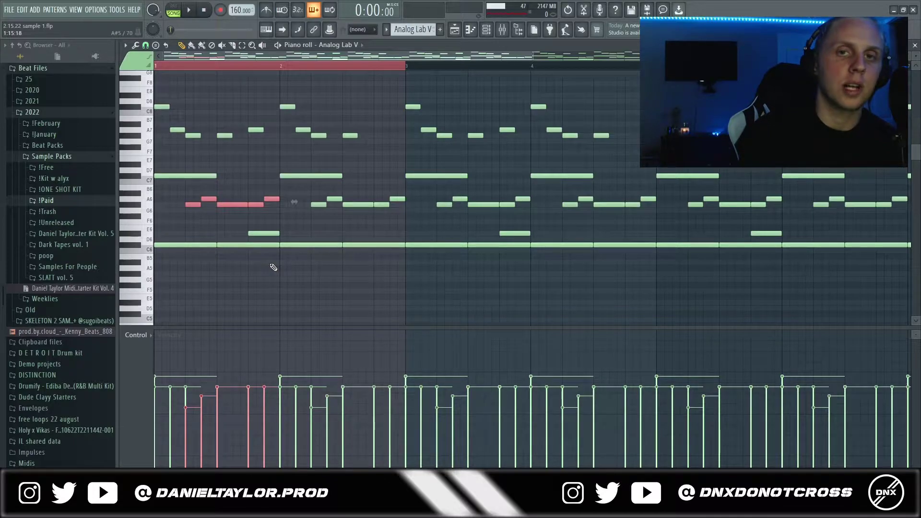
Step: Check the Analog Lab V #3 audio clip on Track 13, switch to song mode, and play it back
key(F5)
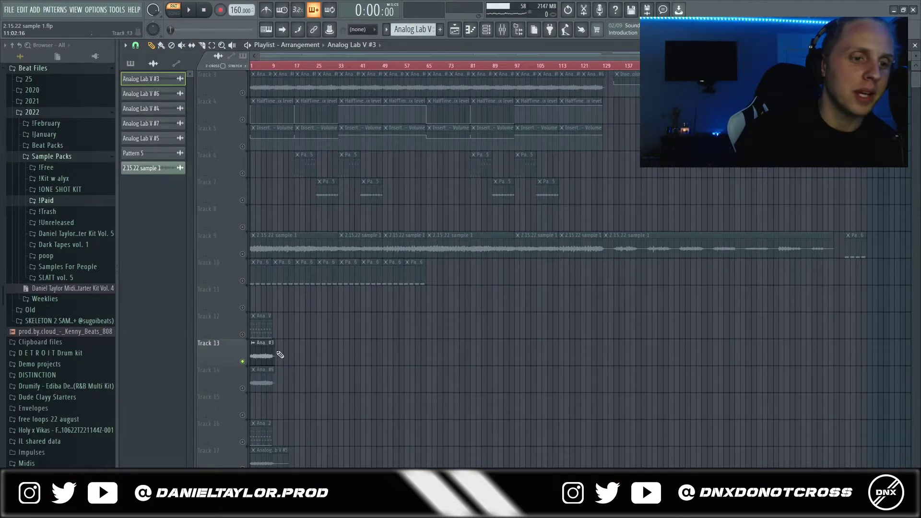
double_click(261, 355)
key(Escape)
key(l)
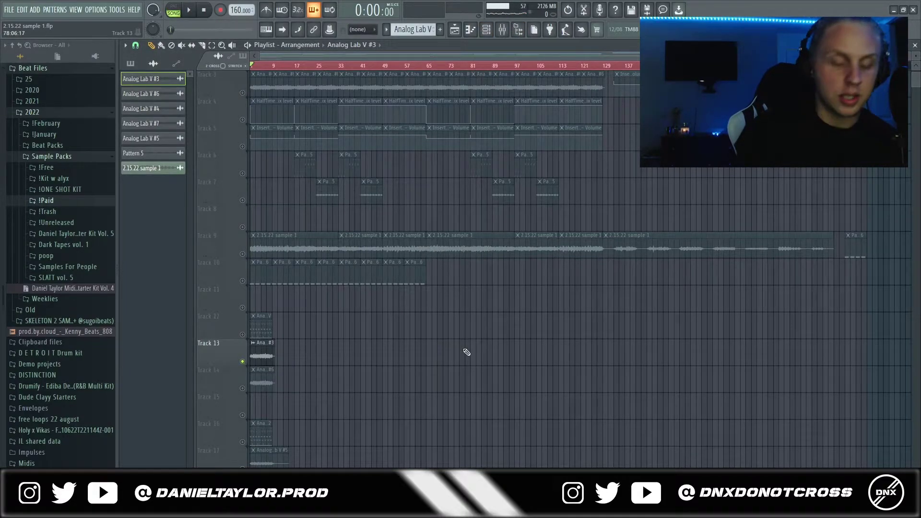
click(188, 10)
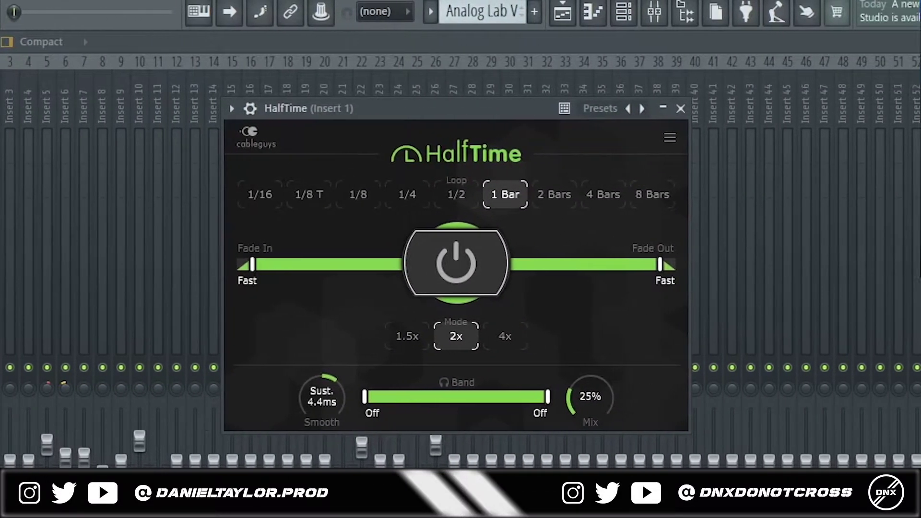
Step: Examine the HalfTime, Fruity parametric EQ 2 and Ghz Trem Control 3 effects on mixer Insert 1
click(449, 58)
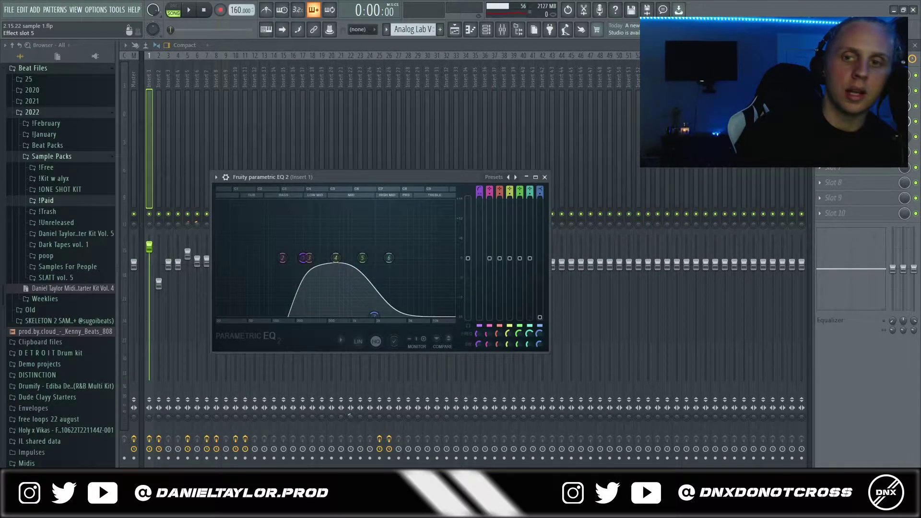
click(545, 177)
click(845, 106)
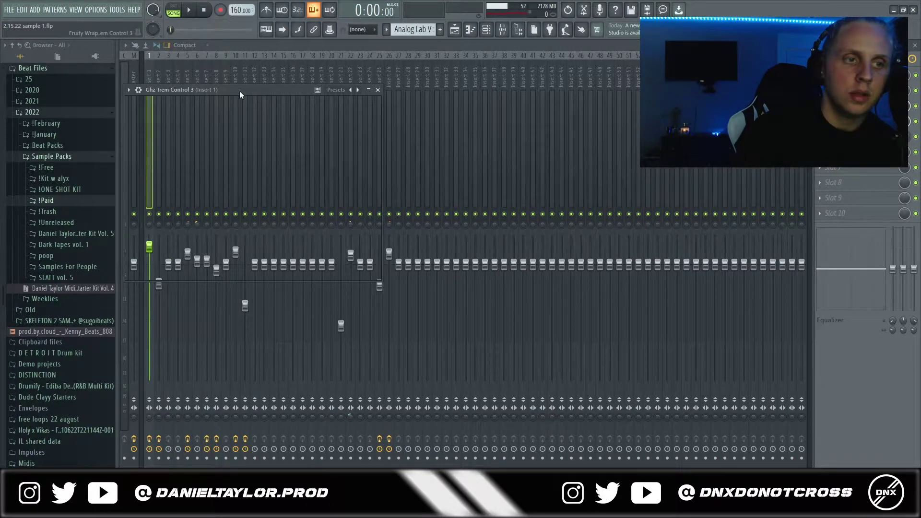
drag(239, 90, 366, 77)
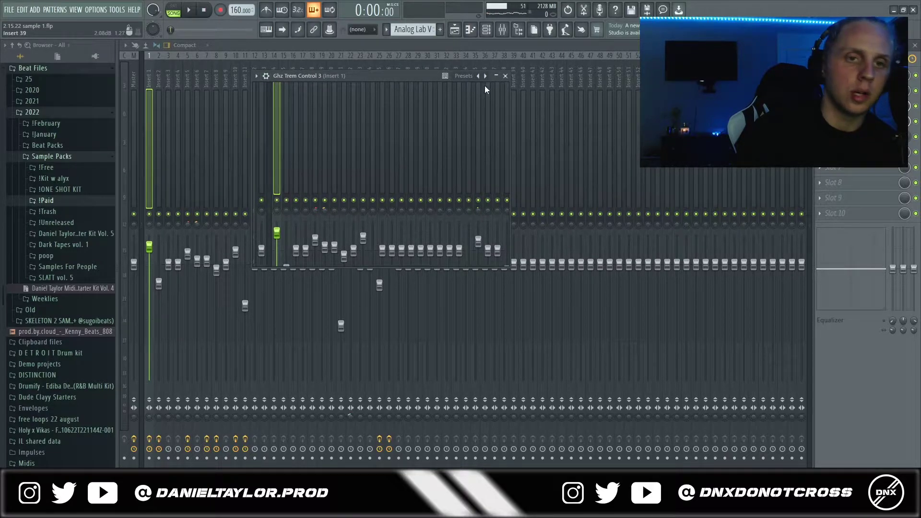
click(496, 76)
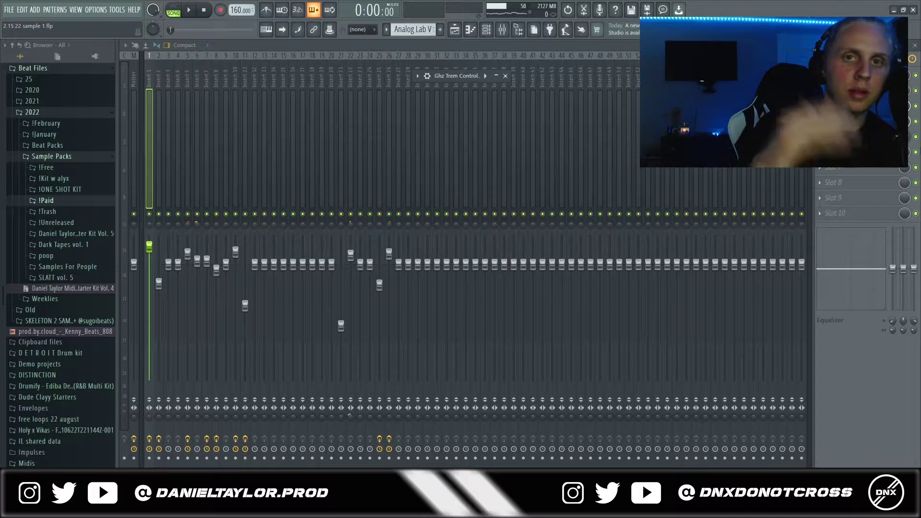
Step: Trace the Analog Lab V #3 clip on Track 13 to mixer Insert 26 and examine its Ghz Wow Control 3 and Ghz Lohi 3 effects
key(F5)
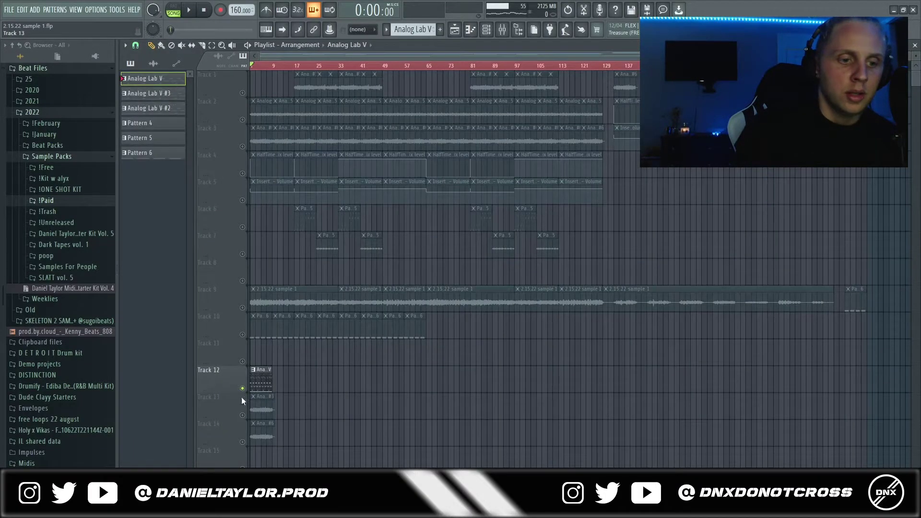
double_click(262, 410)
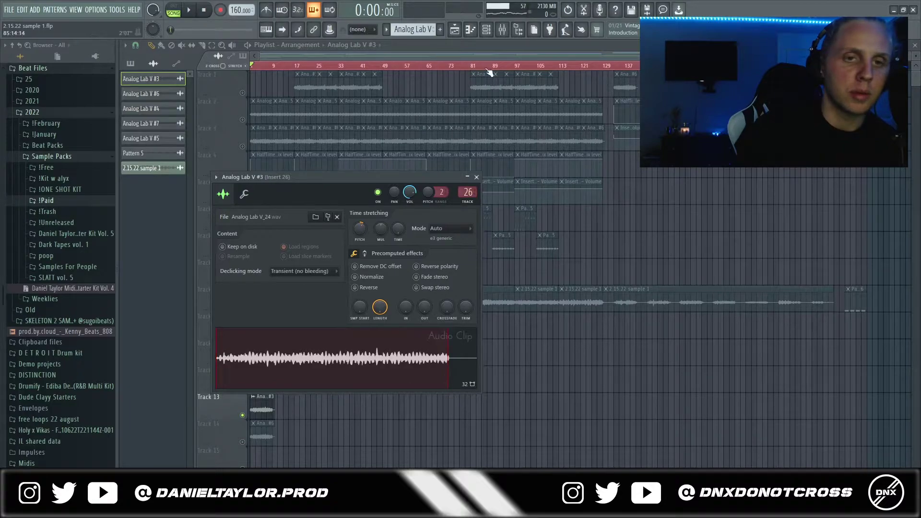
click(503, 30)
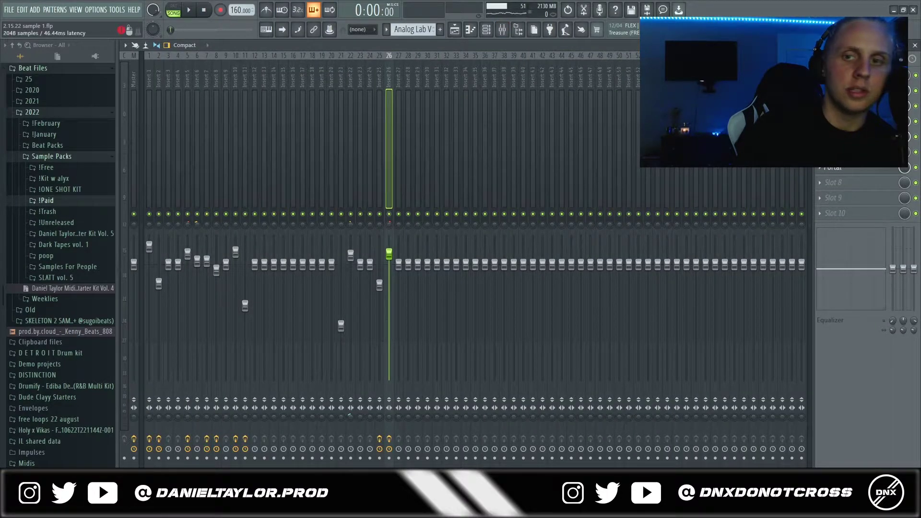
click(854, 106)
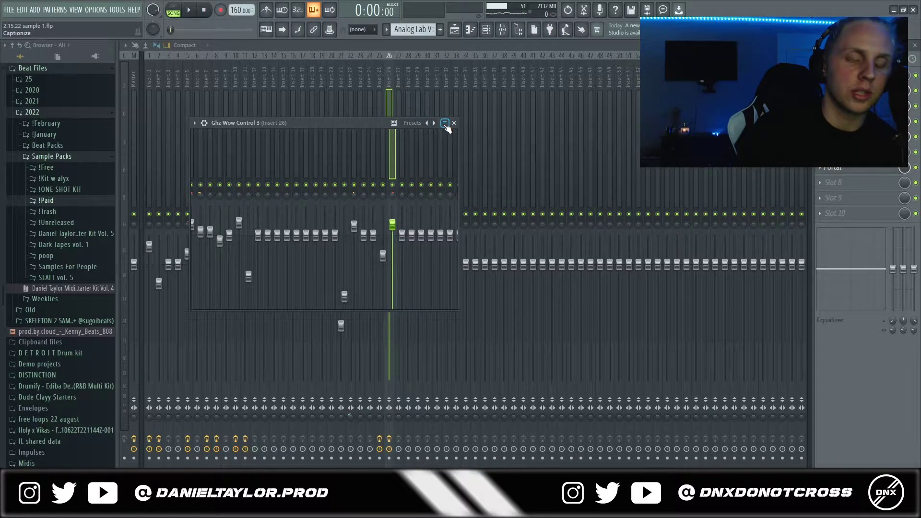
click(445, 123)
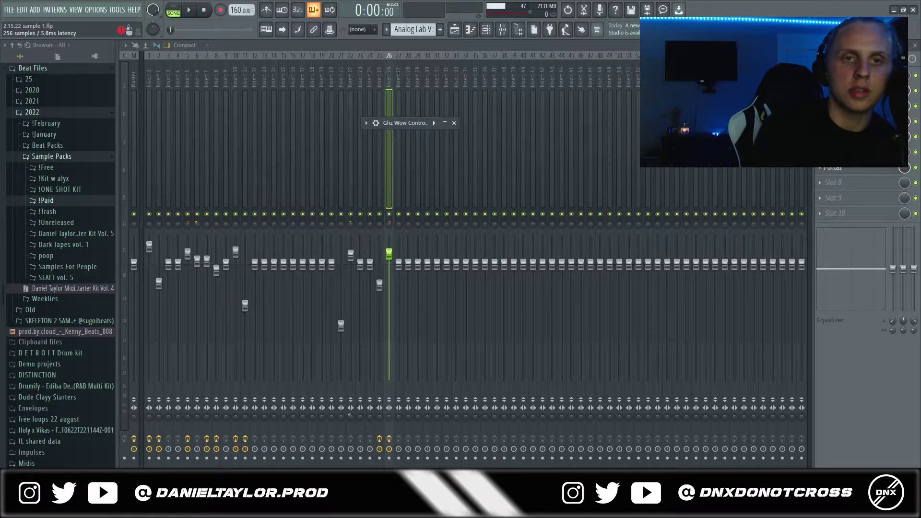
click(844, 121)
click(454, 123)
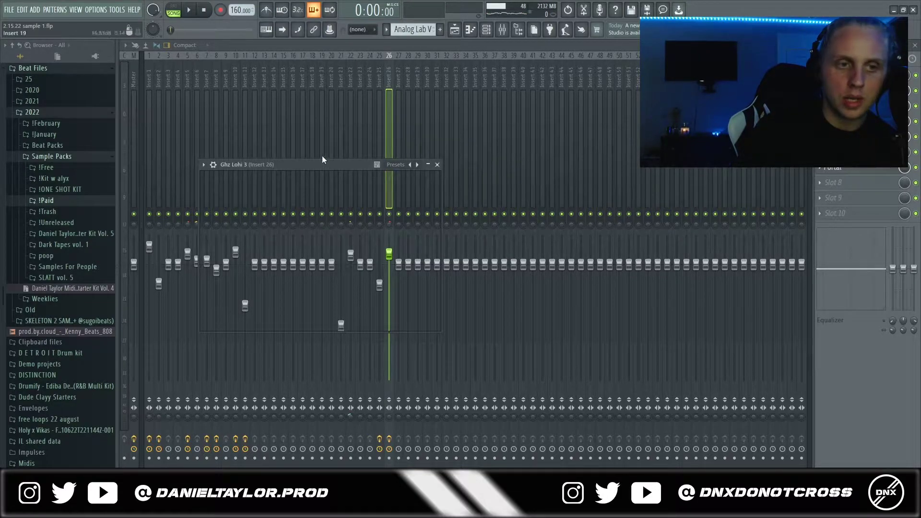
drag(305, 167, 360, 117)
Step: Examine the soothe2, Fruity parametric EQ 2 and Portal effects on mixer Insert 26
click(552, 45)
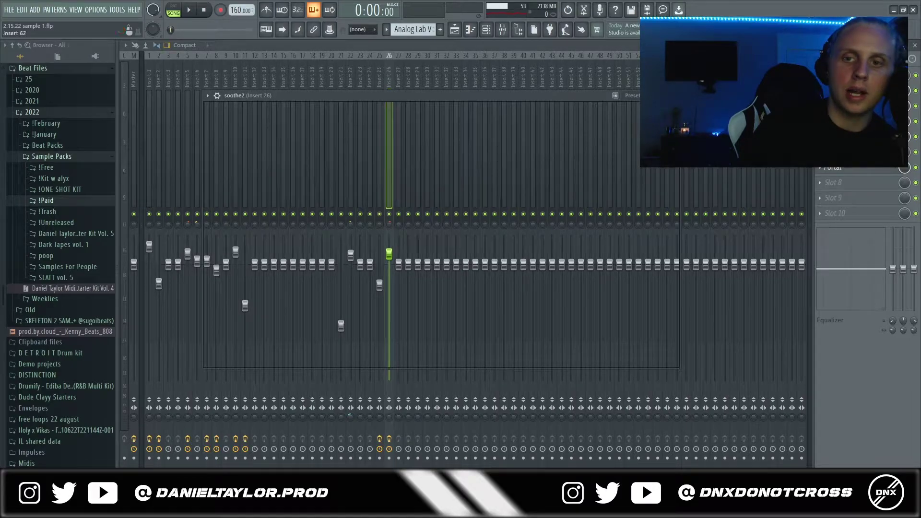
click(568, 45)
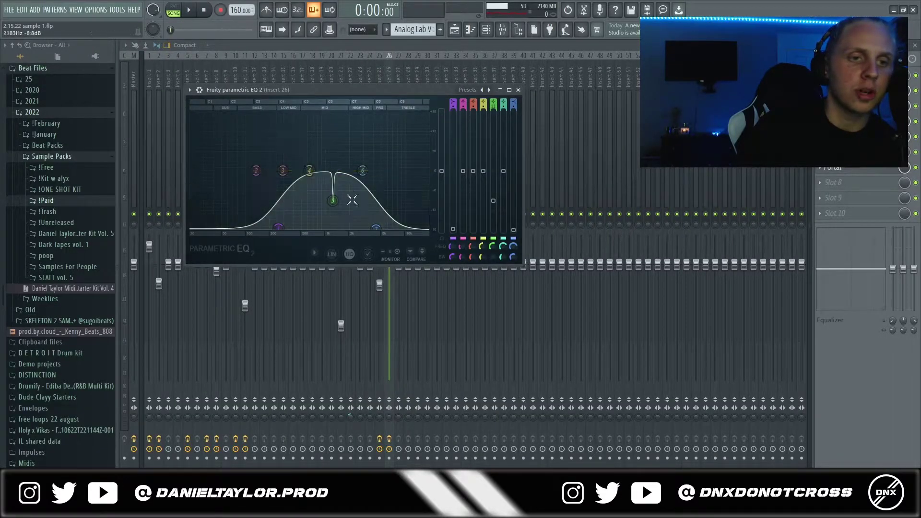
click(835, 169)
click(835, 169)
click(835, 169)
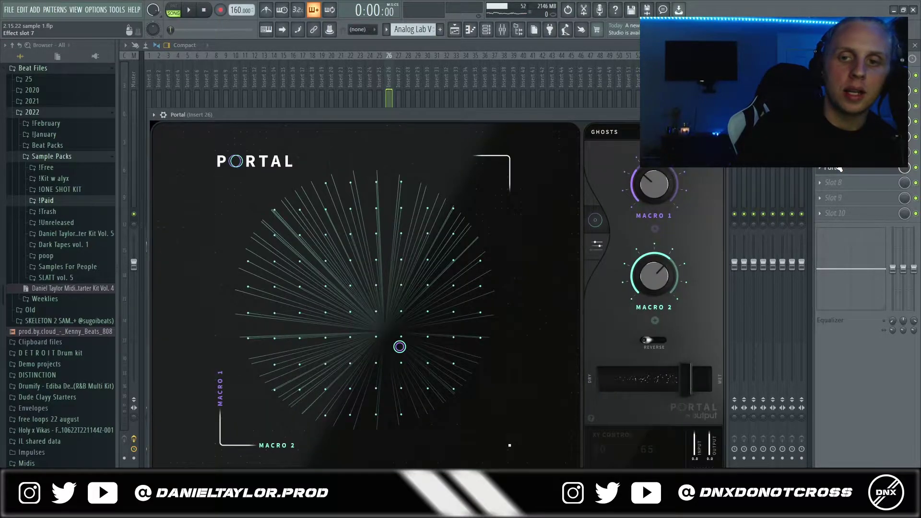
drag(564, 110, 560, 83)
click(520, 45)
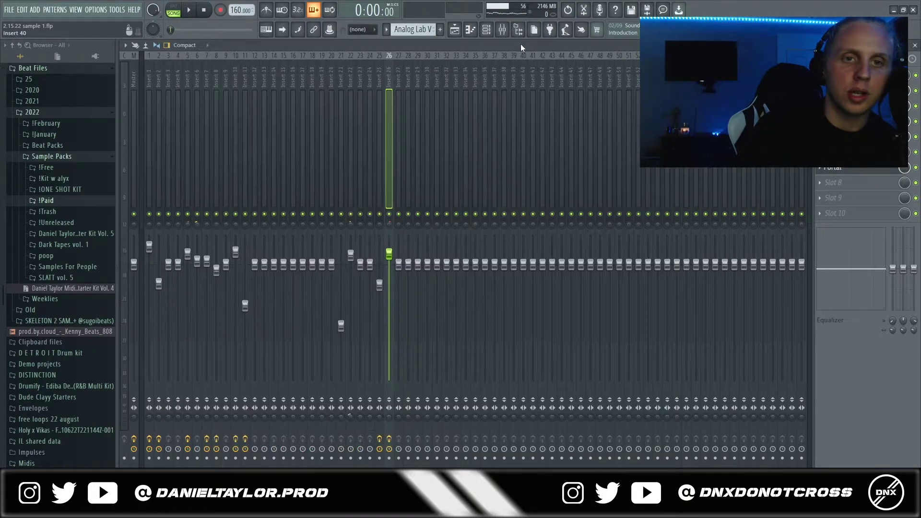
Step: Compare the audio clip settings of Analog Lab V #3 on Track 13 and Analog Lab V #6 on Track 14 in the playlist
click(455, 29)
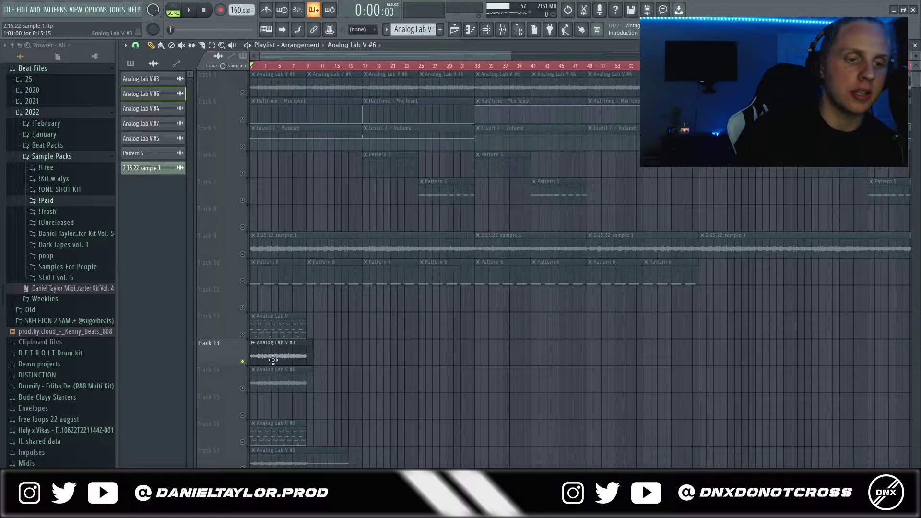
double_click(275, 362)
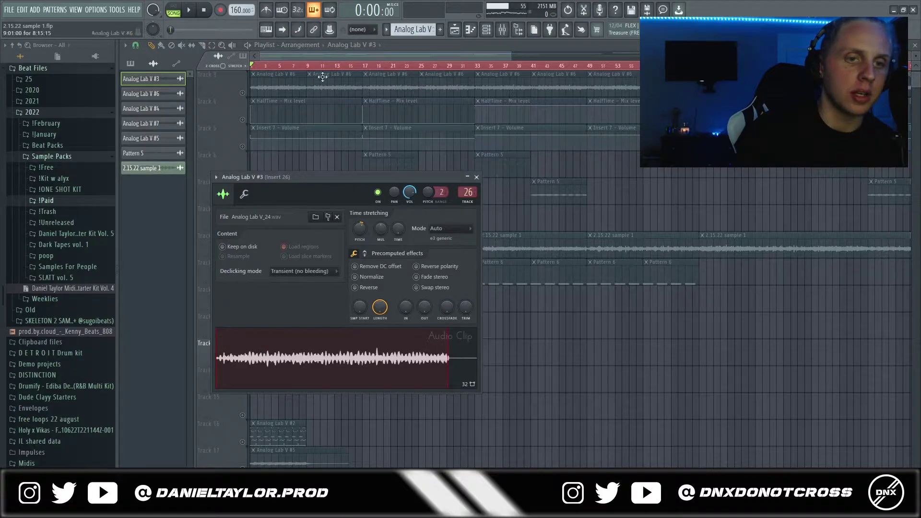
key(Escape)
double_click(259, 384)
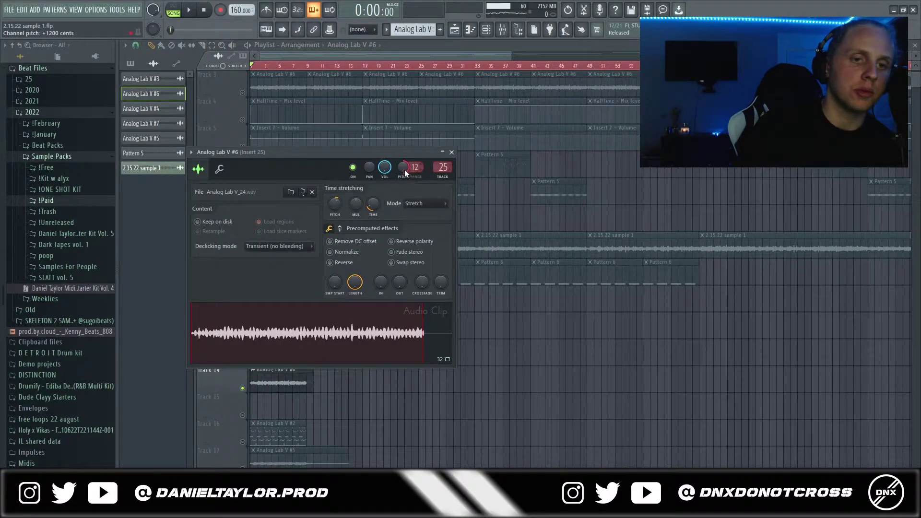
key(Escape)
Step: Examine the Portal and Fruity parametric EQ 2 effects on mixer Insert 25 for the Analog Lab V #6 clip
key(F9)
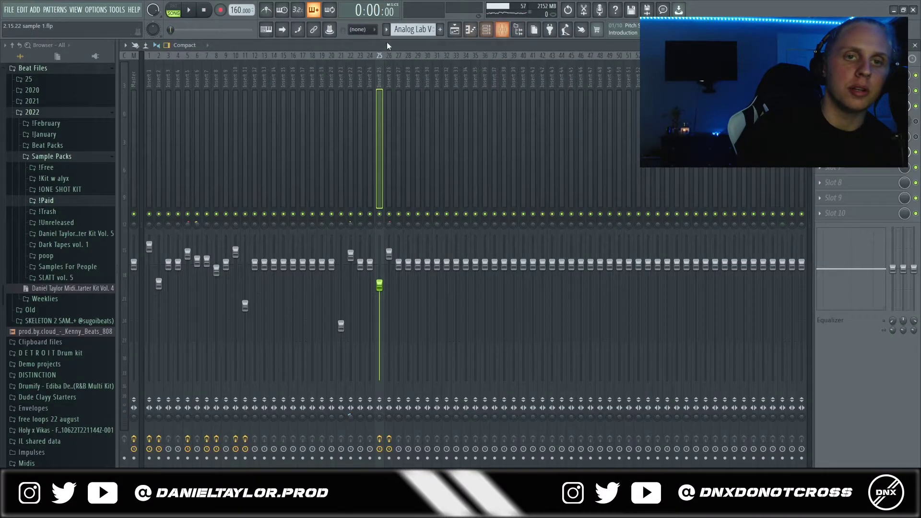
click(838, 105)
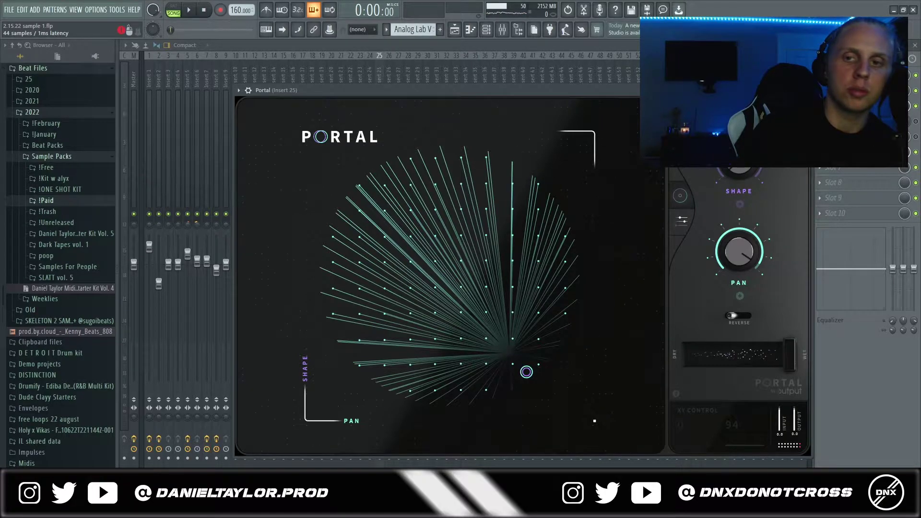
click(838, 121)
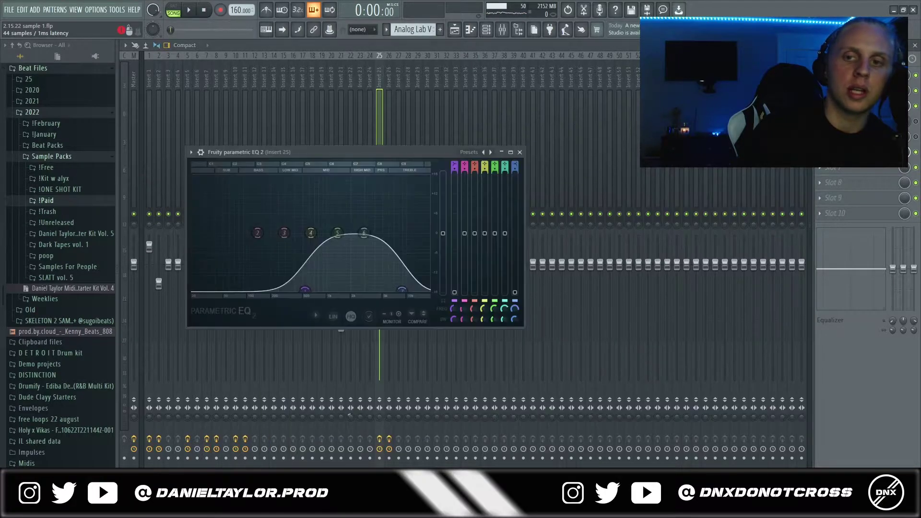
Step: Play Analog Lab V #6 on Track 14 by itself and together with Analog Lab V #3 on Track 13
click(460, 36)
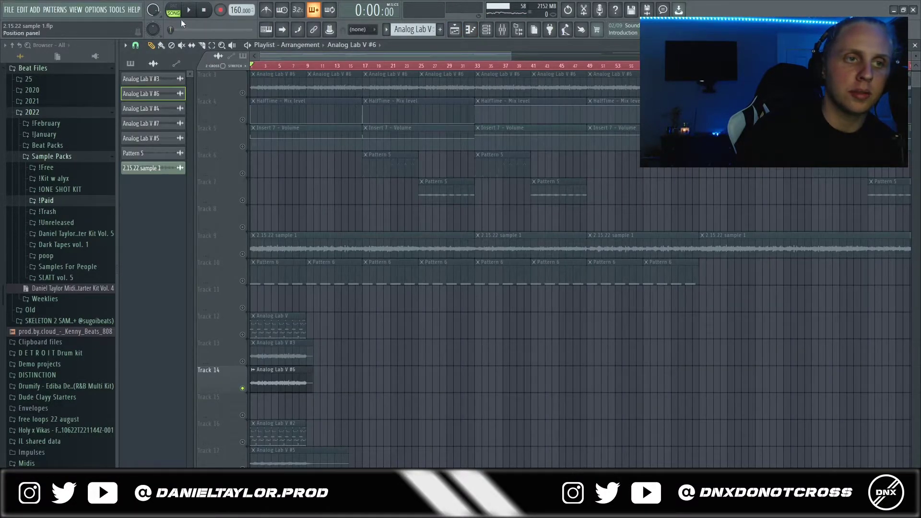
click(190, 15)
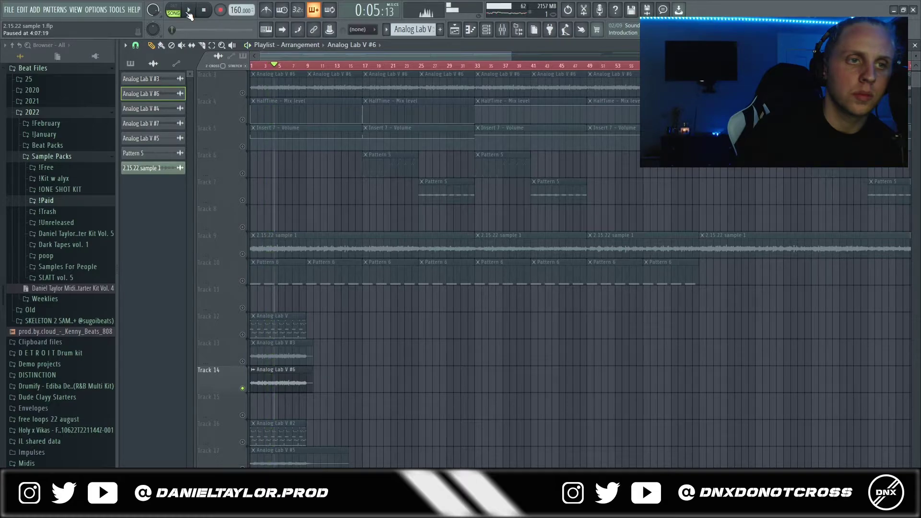
key(space)
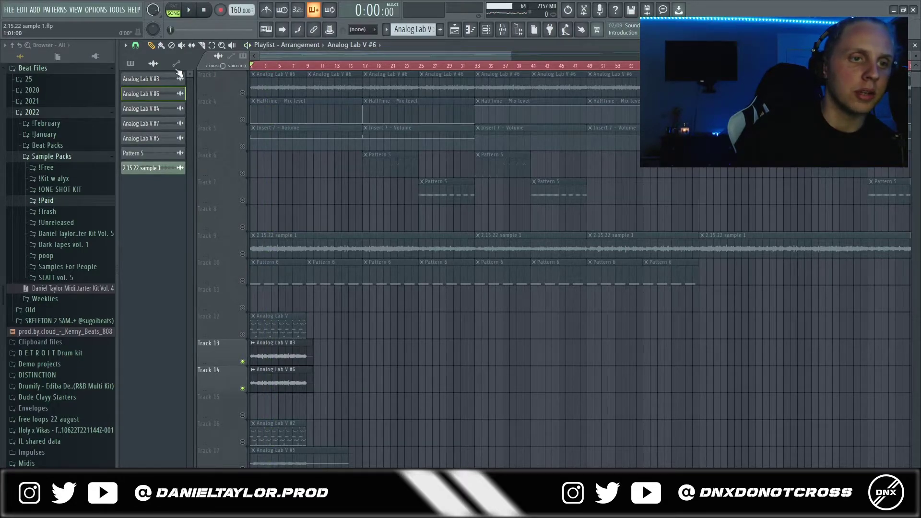
click(191, 13)
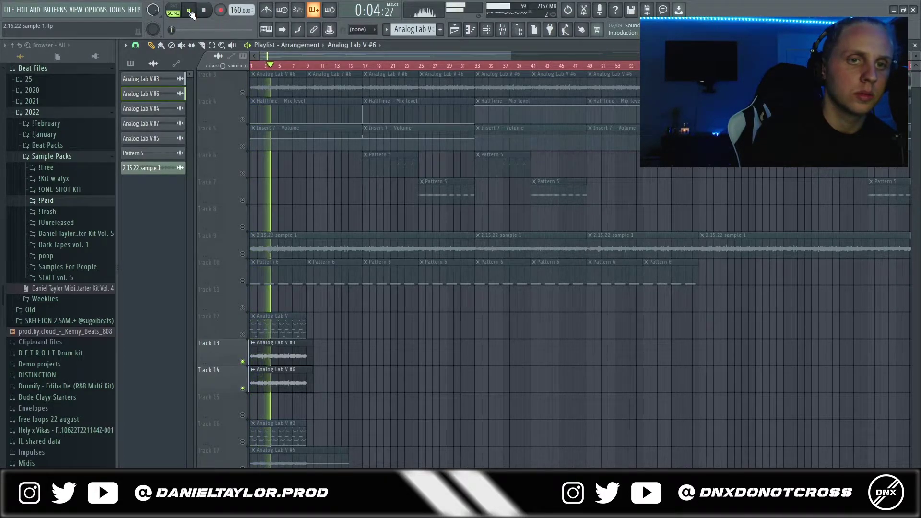
key(space)
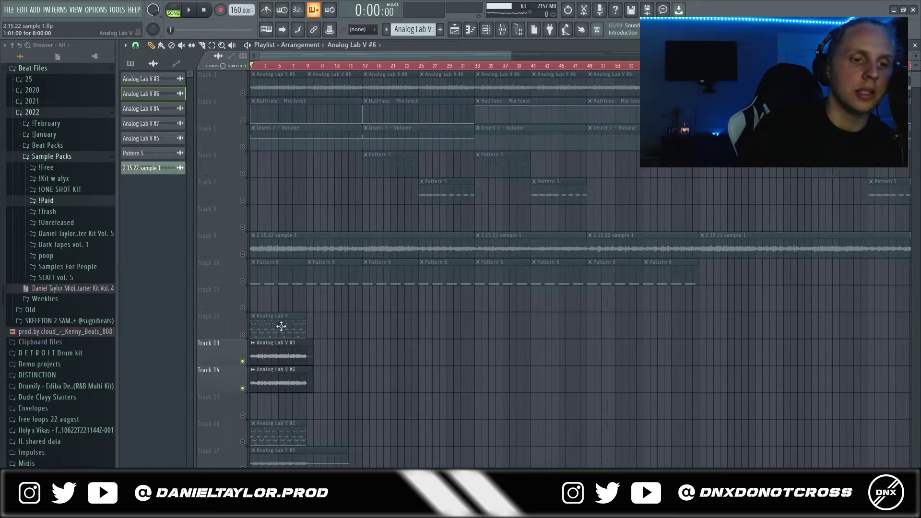
Step: Recheck the channel settings of the Analog Lab V #3 and Analog Lab V #6 clips on Tracks 13 and 14
double_click(268, 360)
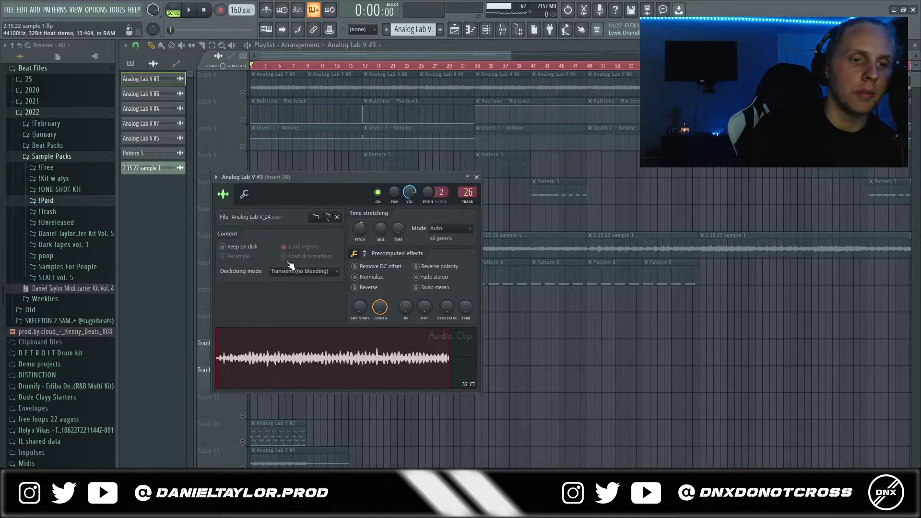
key(Escape)
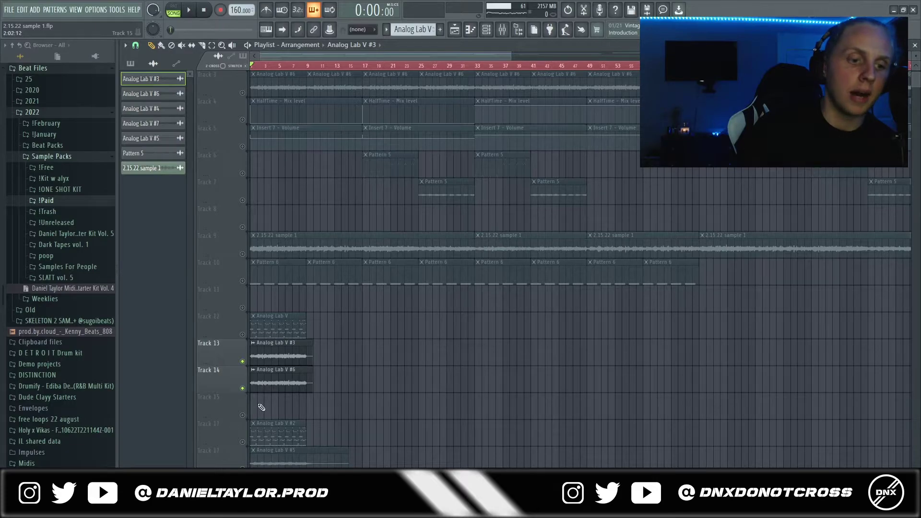
double_click(269, 383)
key(Escape)
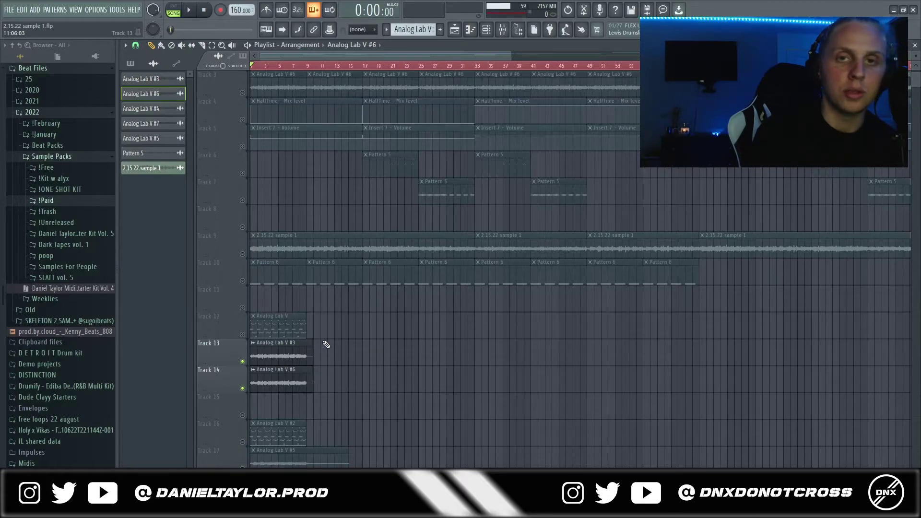
Step: Solo Track 4 with the HalfTime - Mix level automation and unmute Track 5 with the Insert 7 - Volume automation
scroll(293, 105, up, 2)
click(243, 173)
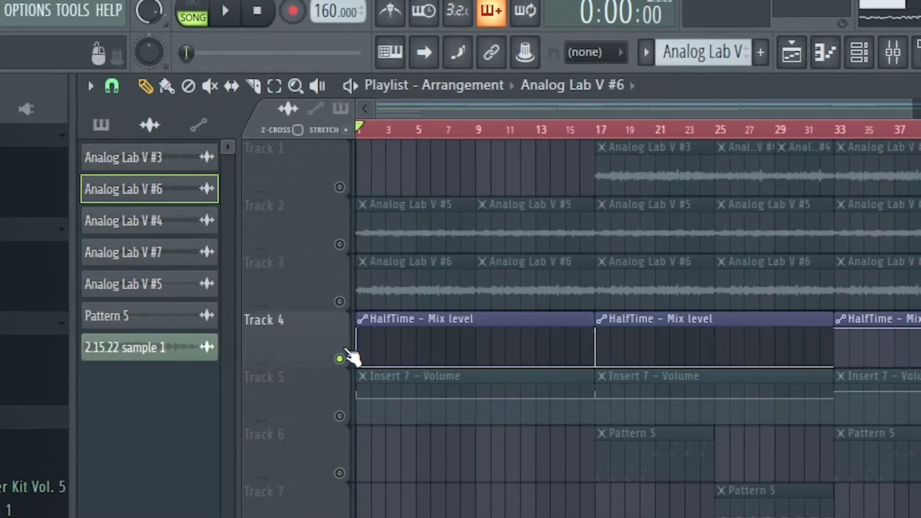
click(341, 416)
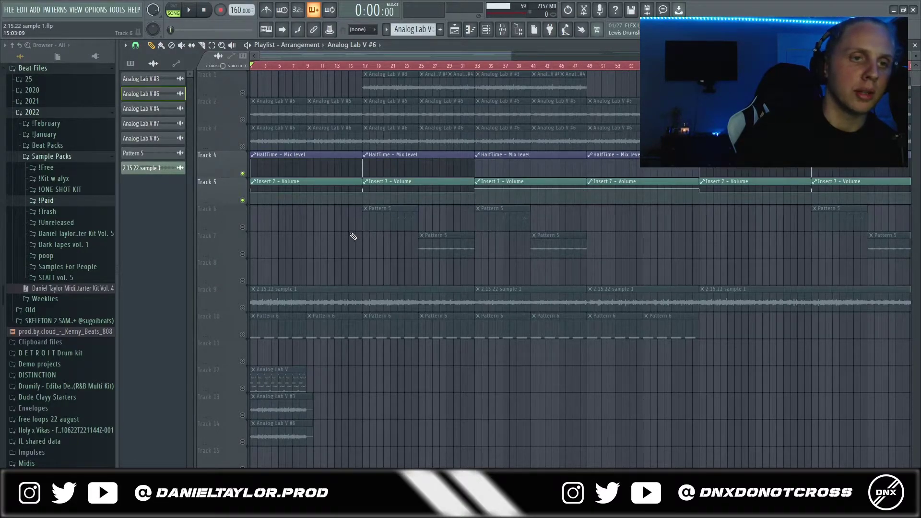
Step: Examine the HalfTime and Fruity parametric EQ 2 effects on mixer Insert 2 for the Analog Lab V #2 channel
key(F6)
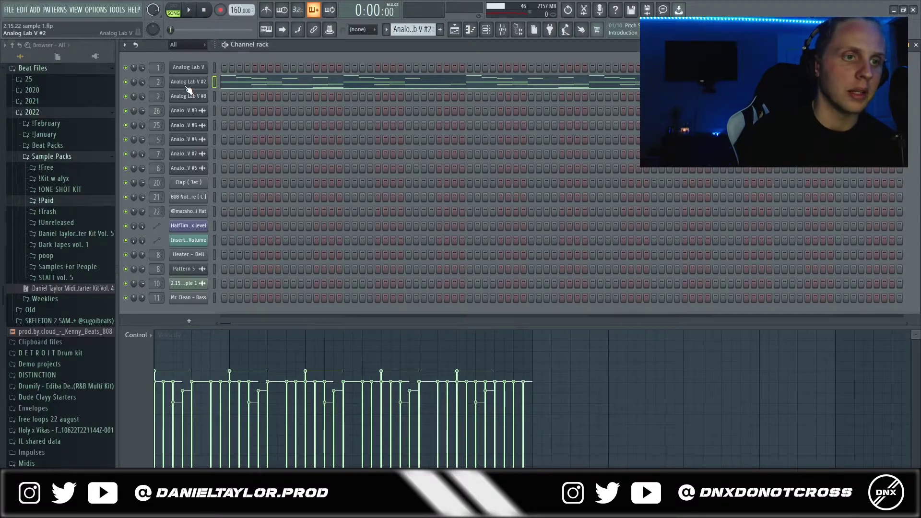
click(186, 85)
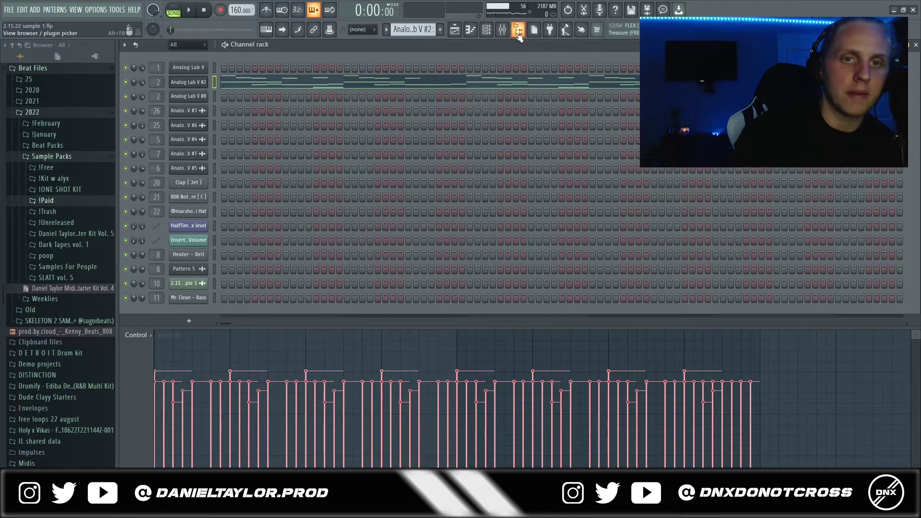
key(F9)
click(845, 91)
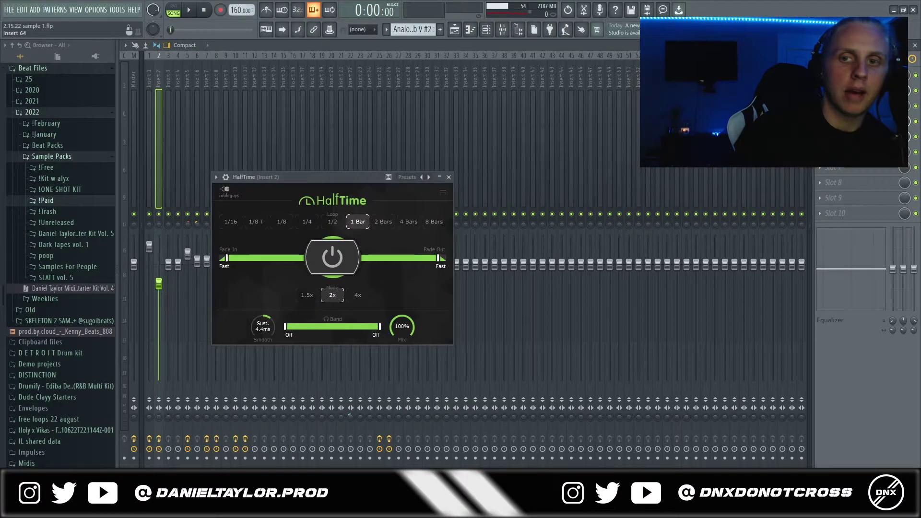
click(845, 90)
click(845, 75)
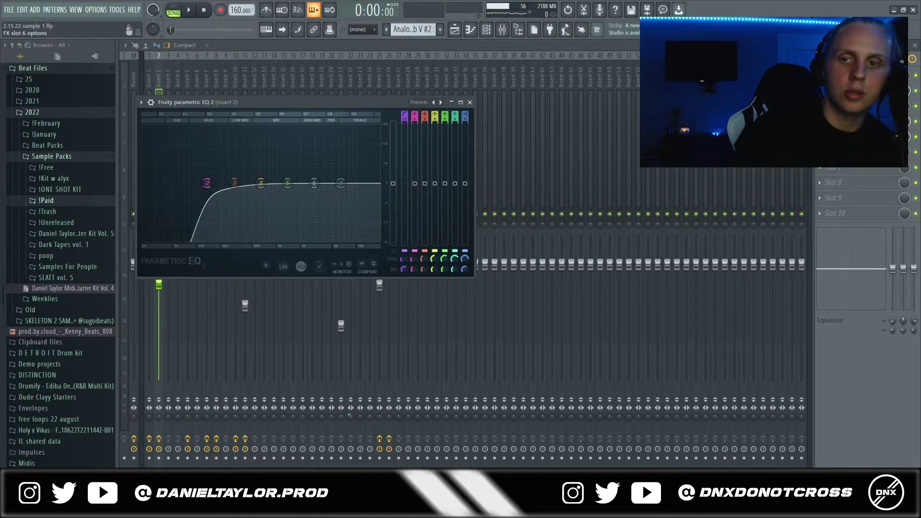
click(845, 105)
key(Escape)
Step: Play the Analog Lab V #2 pattern in pattern mode, and return to the playlist in song mode
key(l)
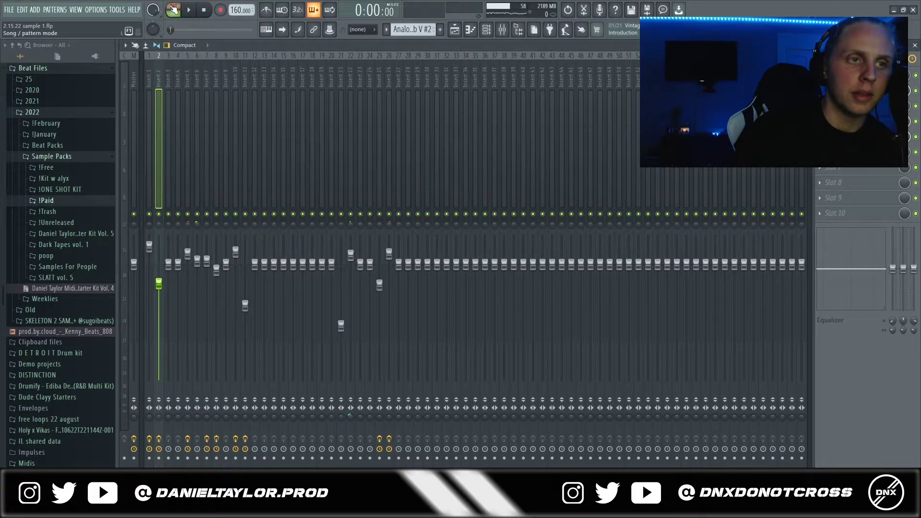
key(space)
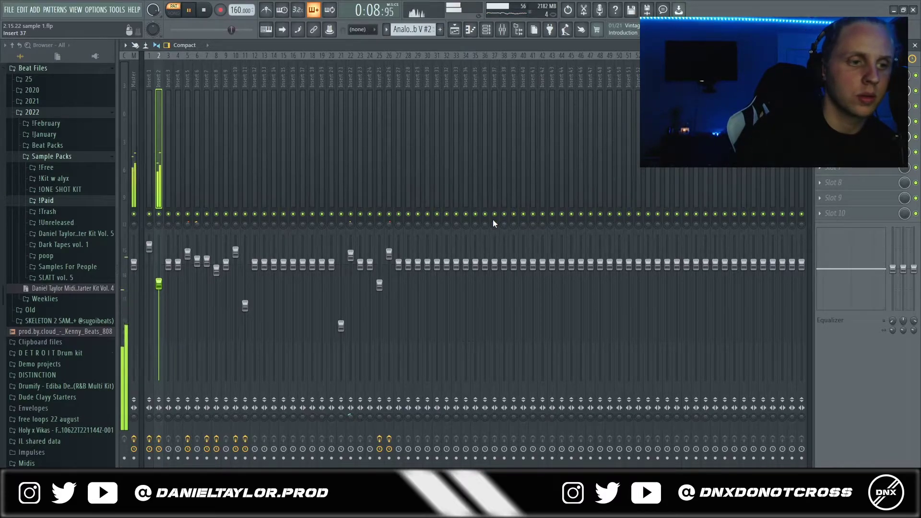
click(189, 14)
click(454, 30)
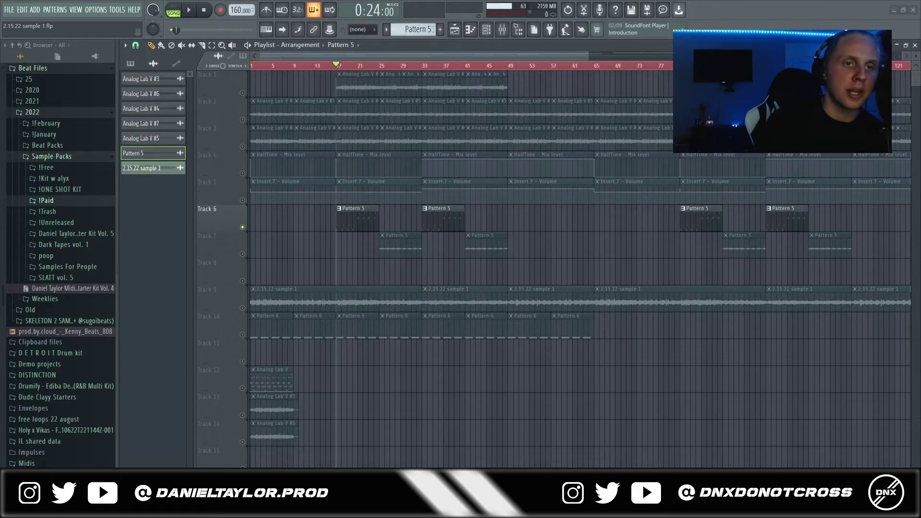
Step: Examine the Heater - Bell notes of Pattern 5 on Track 6 and the bell channel's sampler settings
double_click(356, 217)
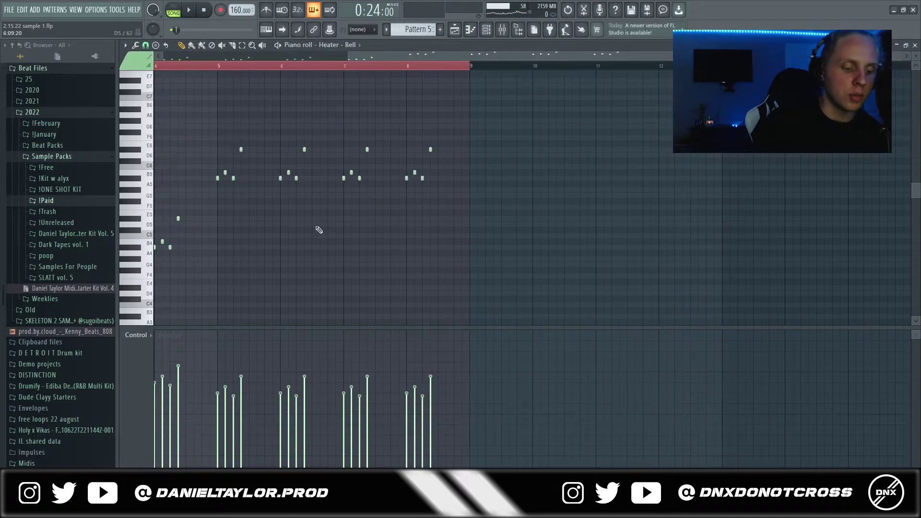
key(ctrl+b)
key(F6)
click(198, 257)
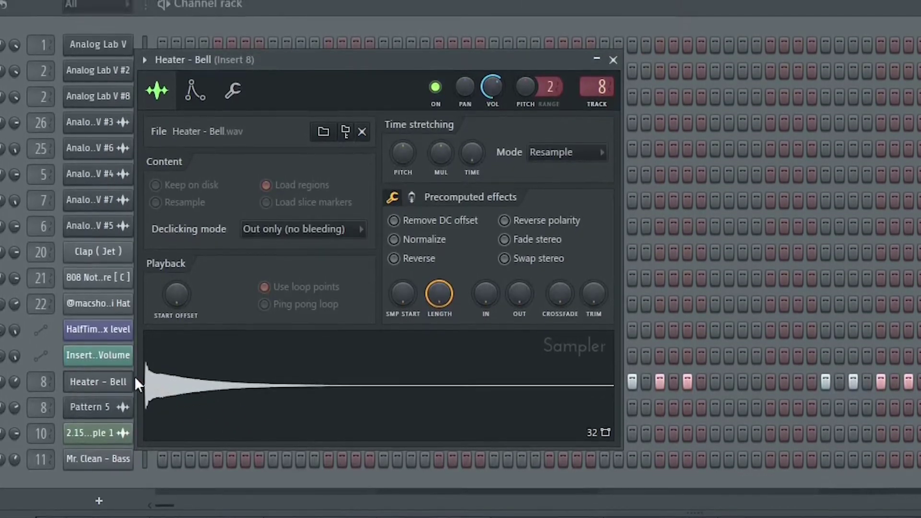
click(128, 380)
key(F6)
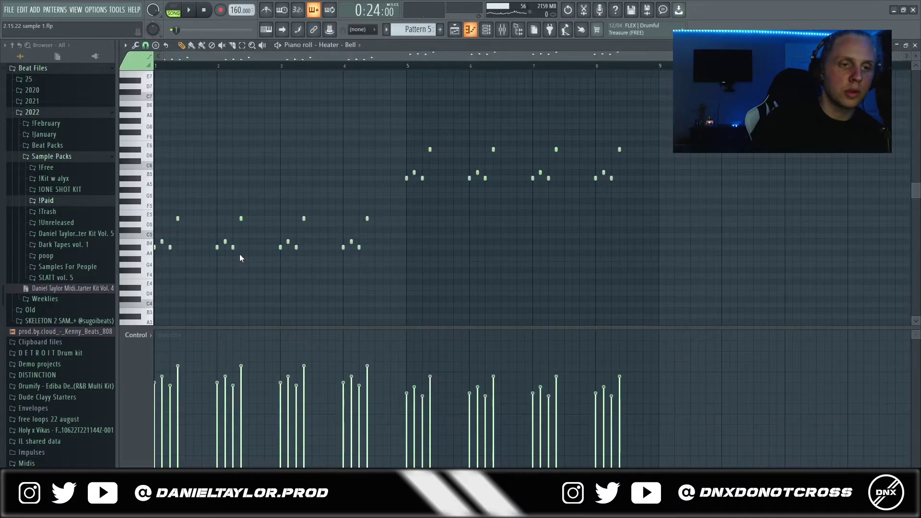
Step: Play the lower-octave bell notes of Pattern 5 from bar 1 and the higher-octave notes from bar 5
key(space)
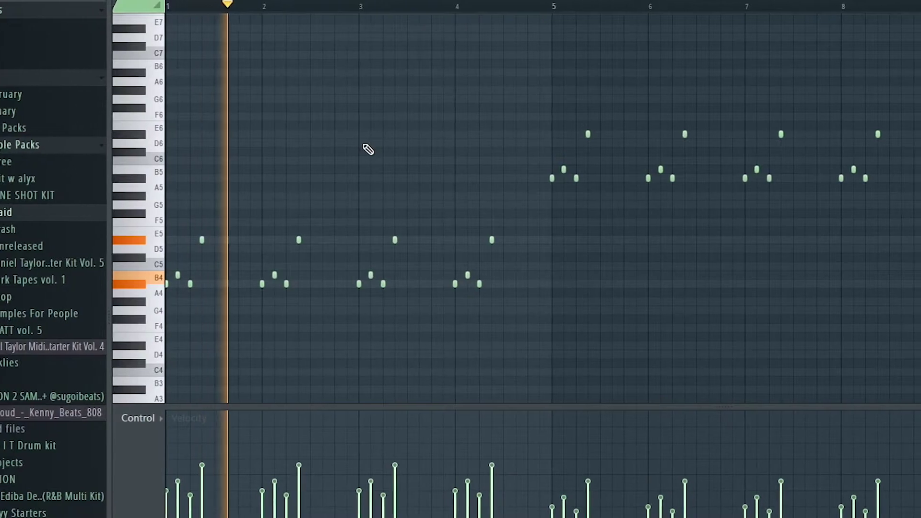
key(space)
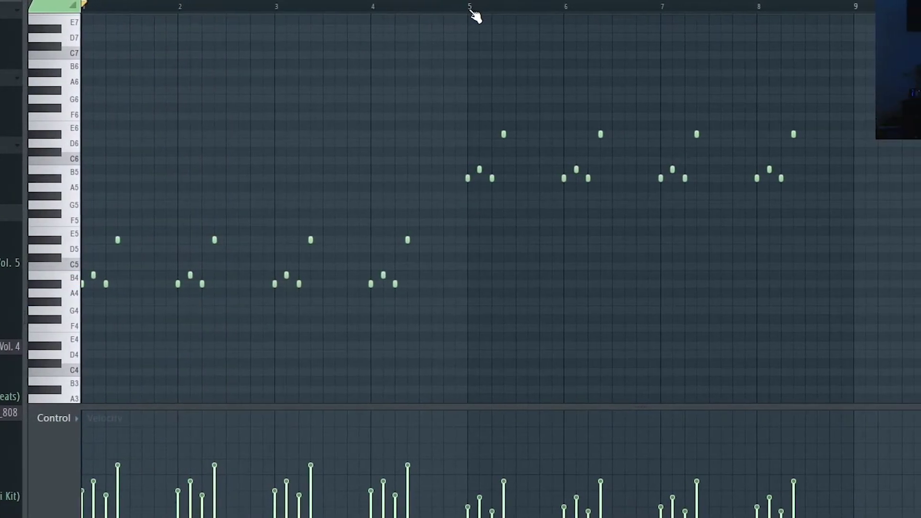
click(472, 9)
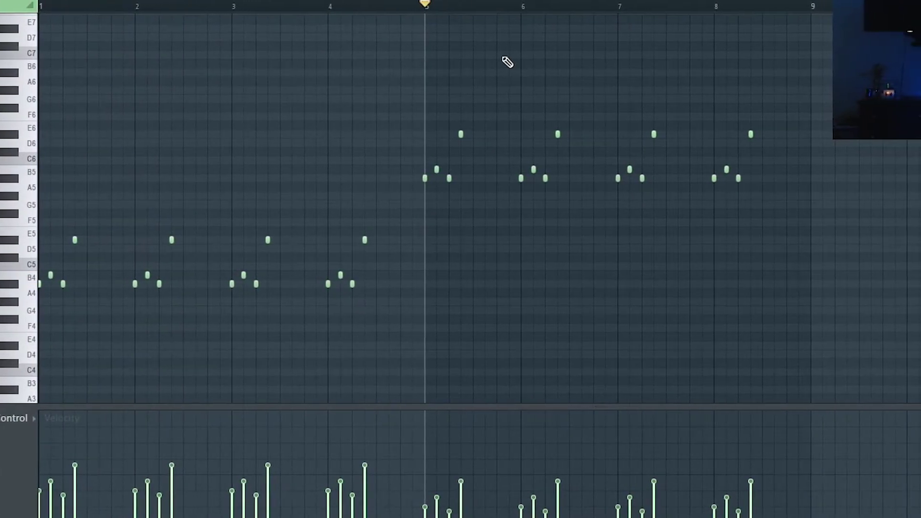
key(space)
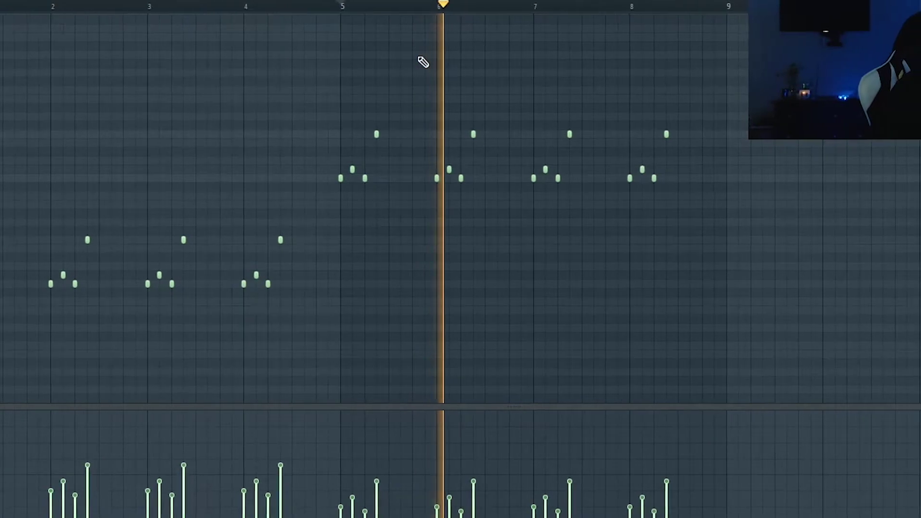
key(space)
Step: Examine the Fruity parametric EQ 2, RC-20 Retro Color, ValhallaVintageVerb and ShaperBox2 effects on mixer Insert 8
click(504, 31)
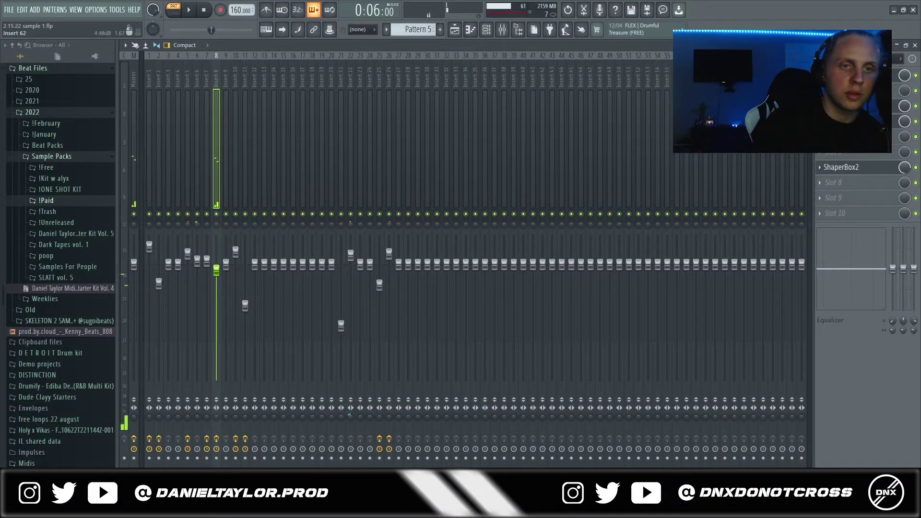
click(845, 76)
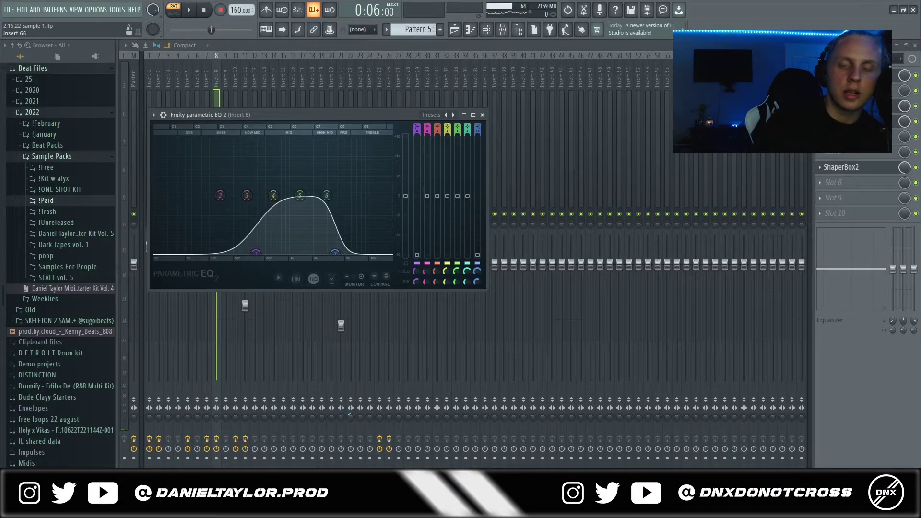
click(845, 91)
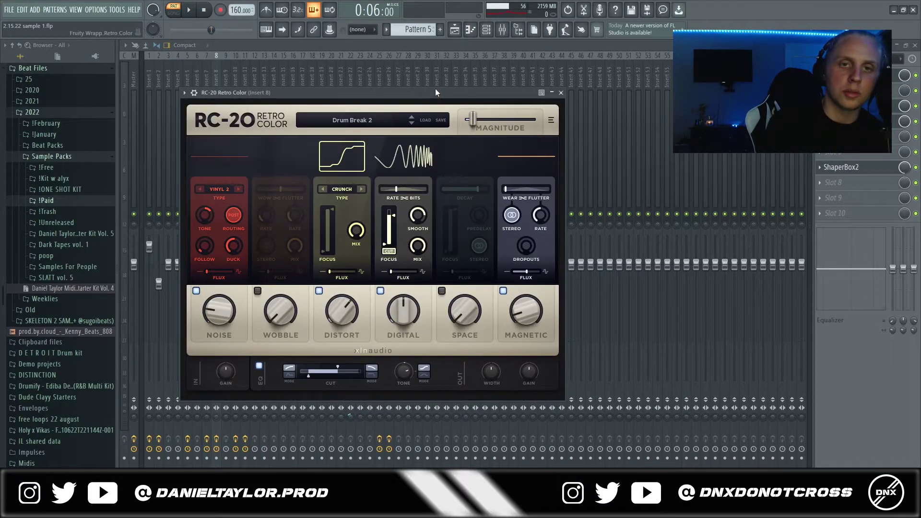
click(844, 106)
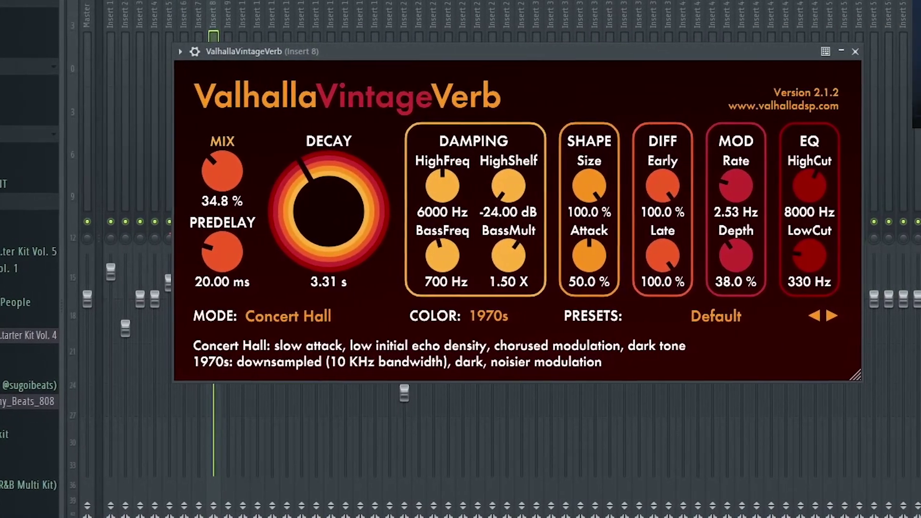
click(844, 167)
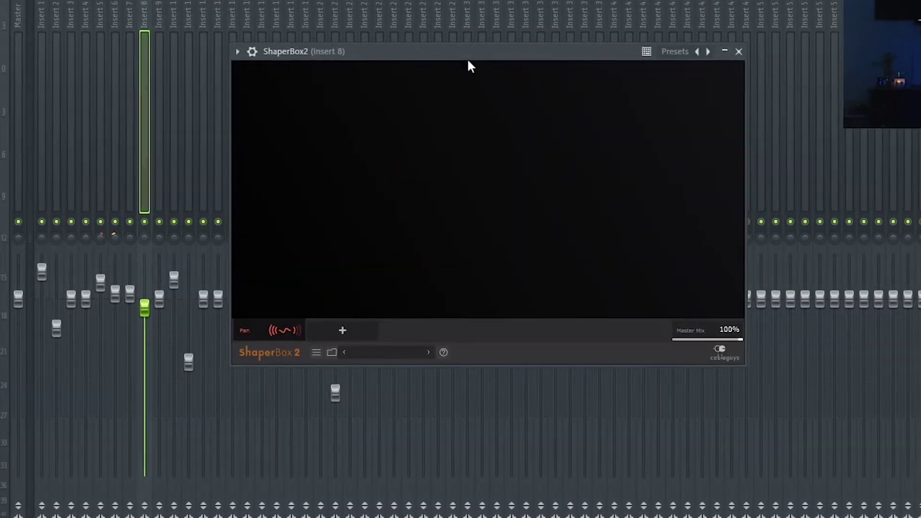
key(Escape)
Step: Solo Track 7 in the playlist and examine the Pattern 5 audio clip's settings and its mixer Insert 8
key(F5)
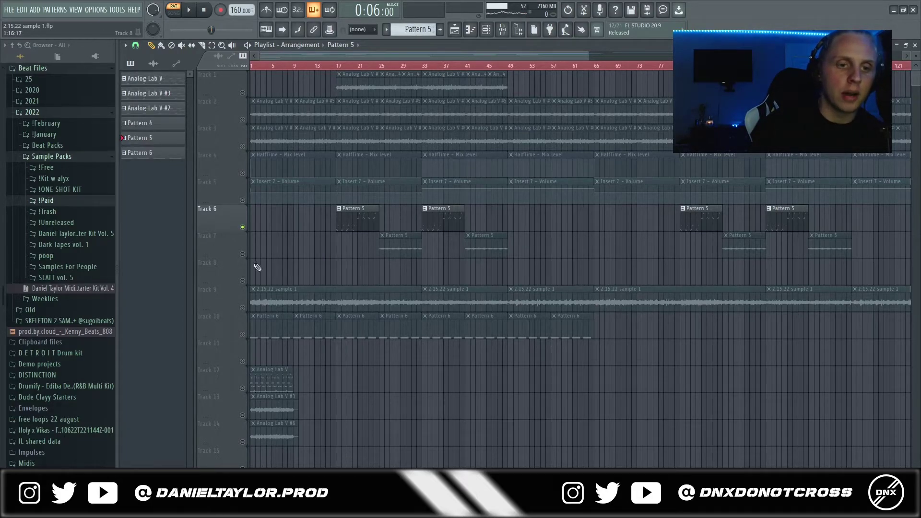
right_click(243, 255)
double_click(388, 246)
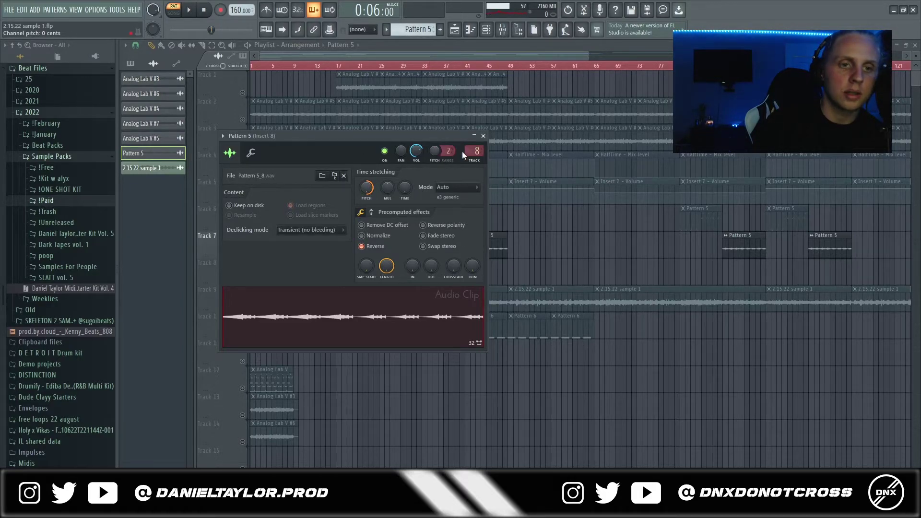
key(F9)
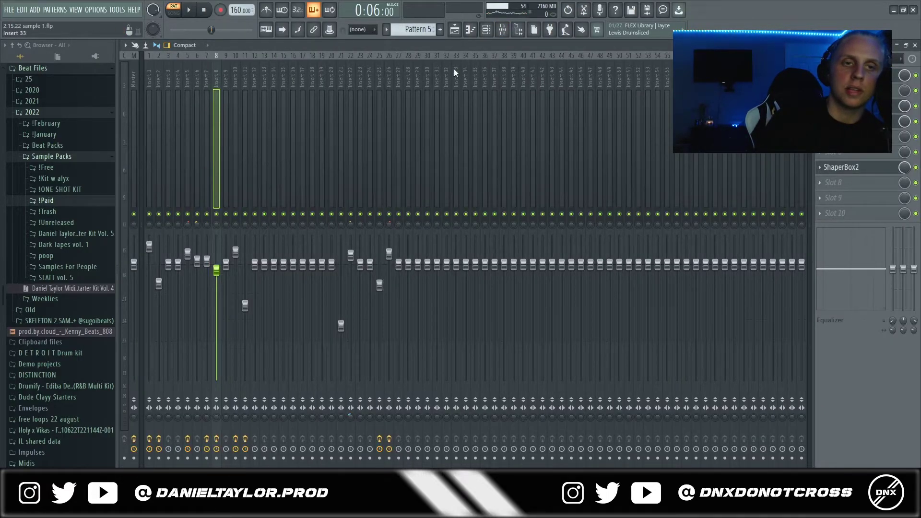
Step: Play the reversed Pattern 5 audio clip on Track 7 from bar 25
key(F9)
drag(385, 66, 379, 67)
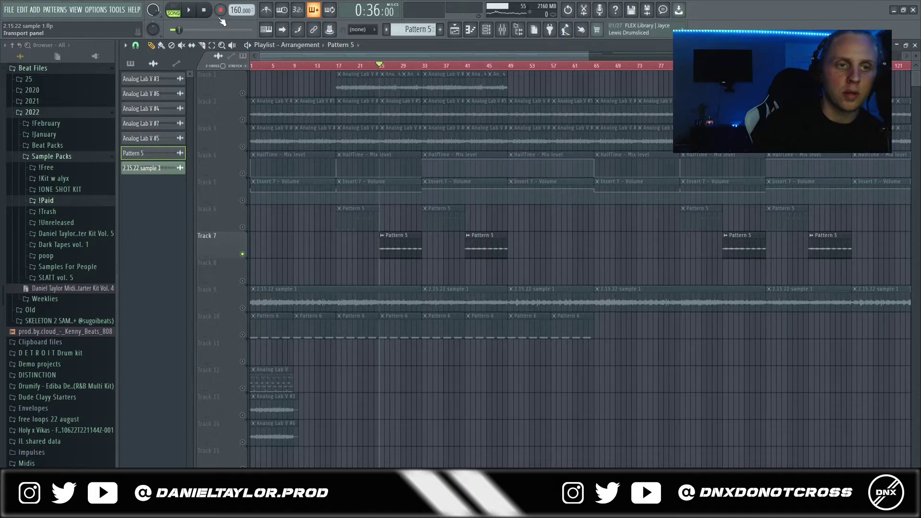
click(190, 13)
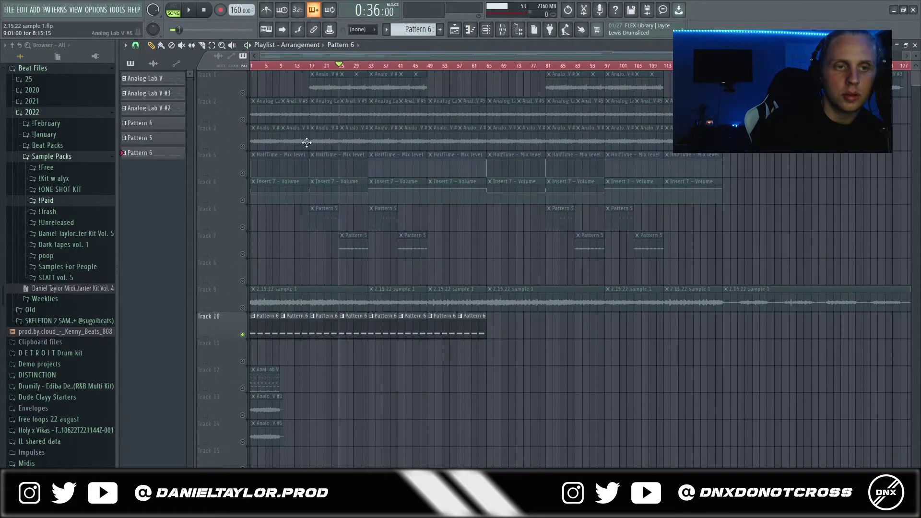
Step: Examine the Mr. Clean - Bass notes of Pattern 6 on Track 10 in the piano roll
double_click(267, 330)
scroll(290, 286, up, 4)
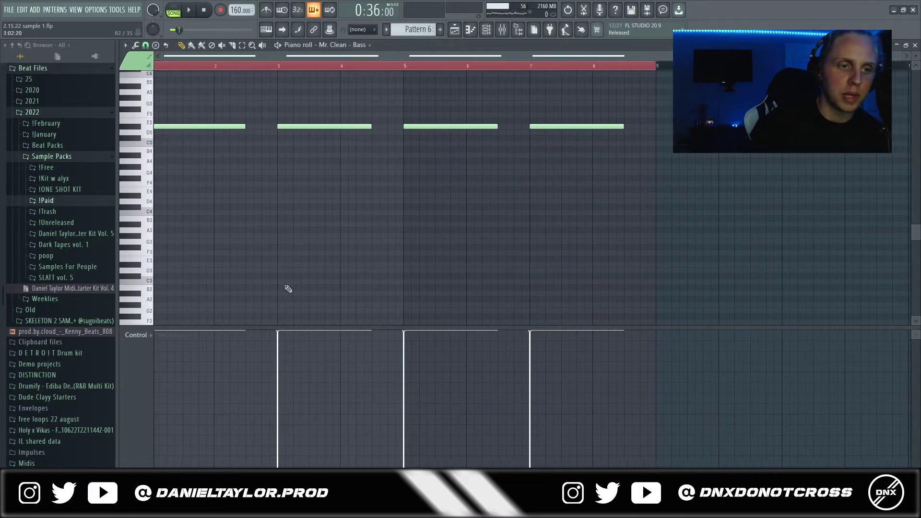
drag(156, 131, 709, 242)
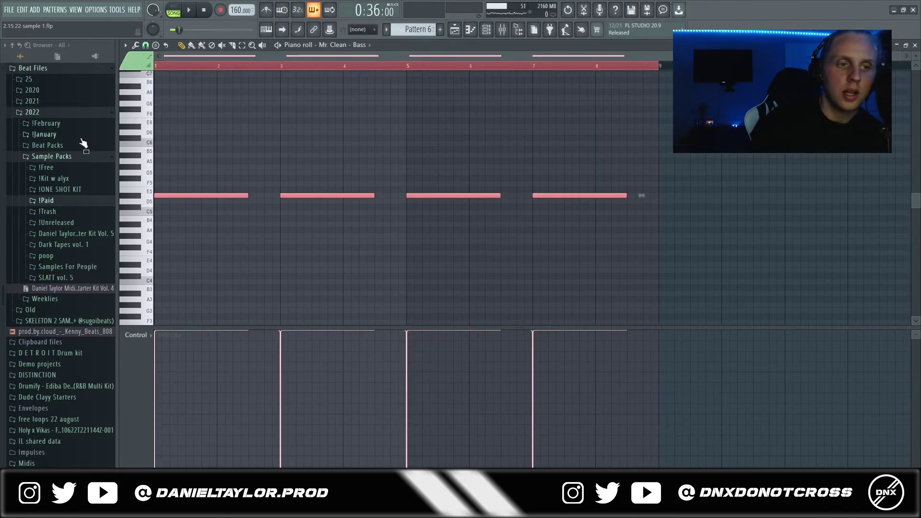
Step: Examine the sampler settings of the Mr. Clean - Bass channel in the channel rack
click(486, 29)
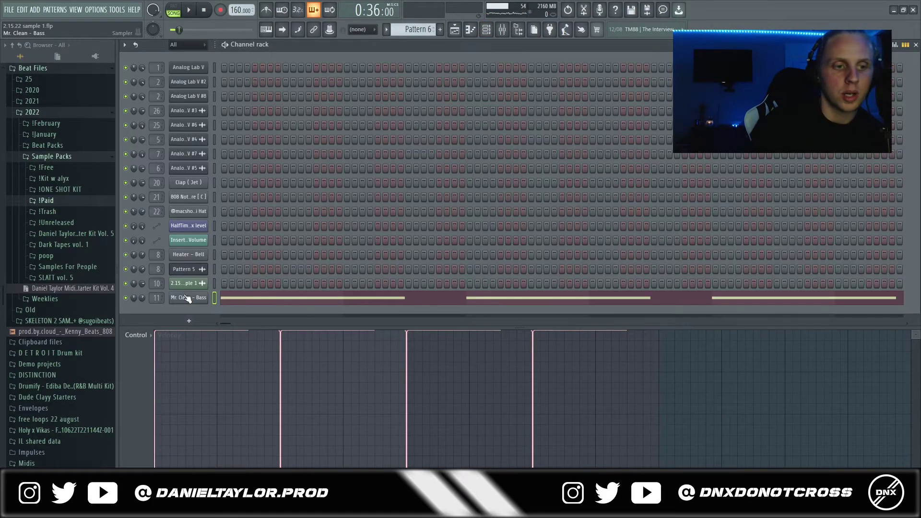
click(179, 298)
click(539, 304)
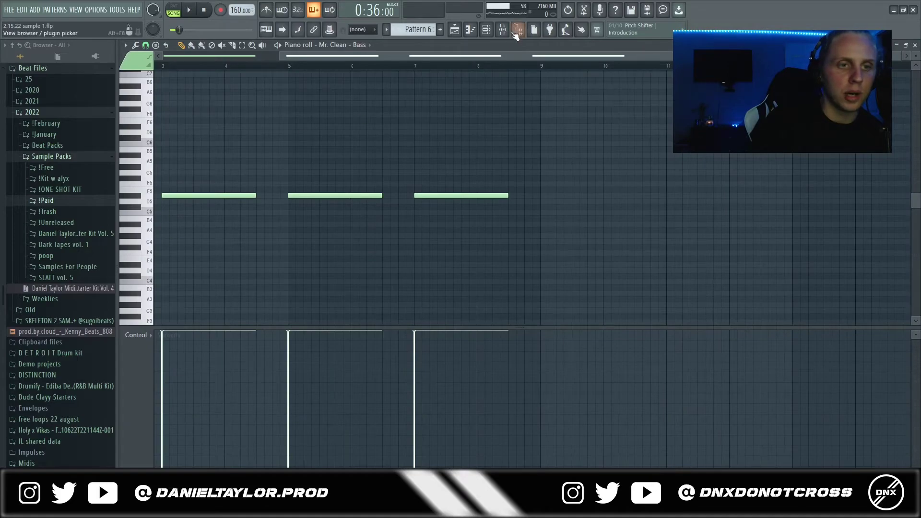
click(471, 29)
click(185, 302)
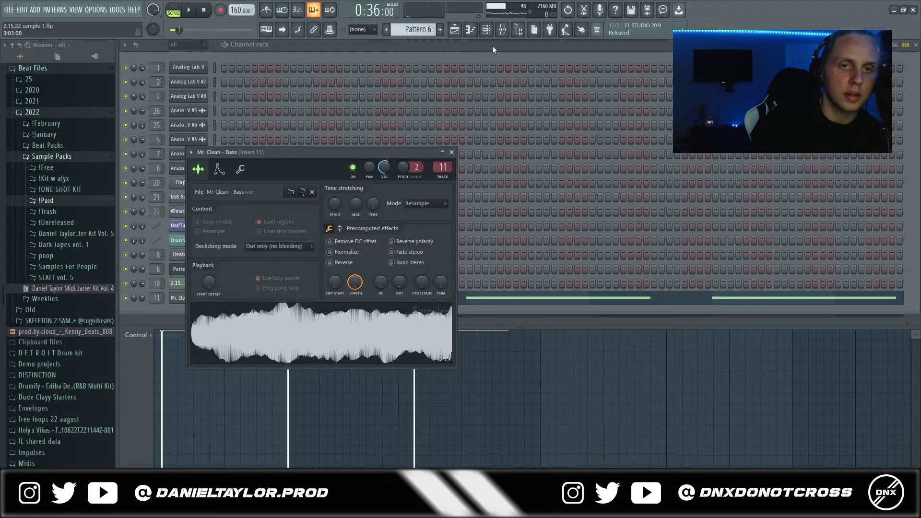
Step: Examine the Decapitator effect on the bass's mixer Insert 11, then return to the playlist
key(F9)
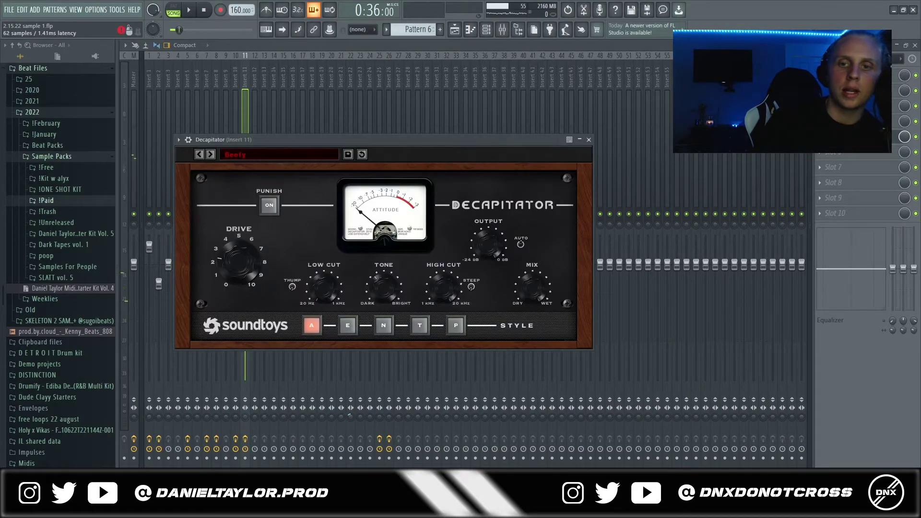
drag(426, 147, 472, 105)
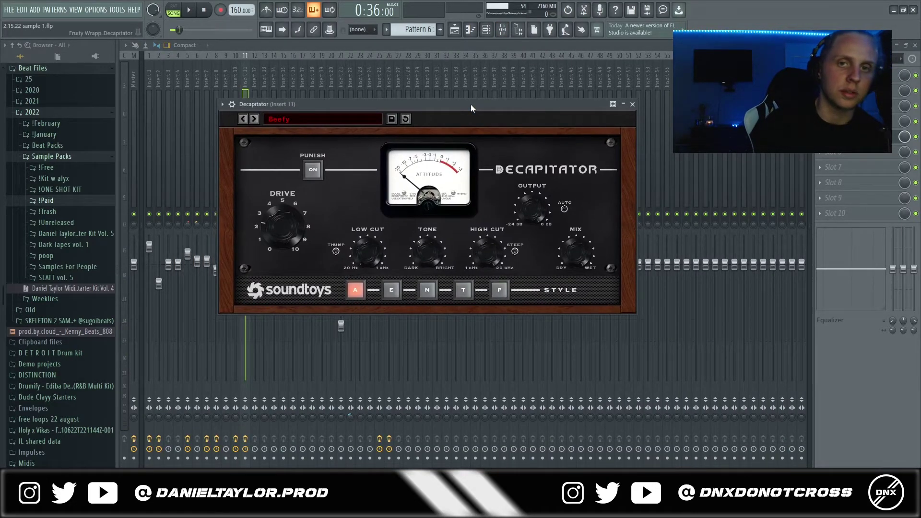
key(F5)
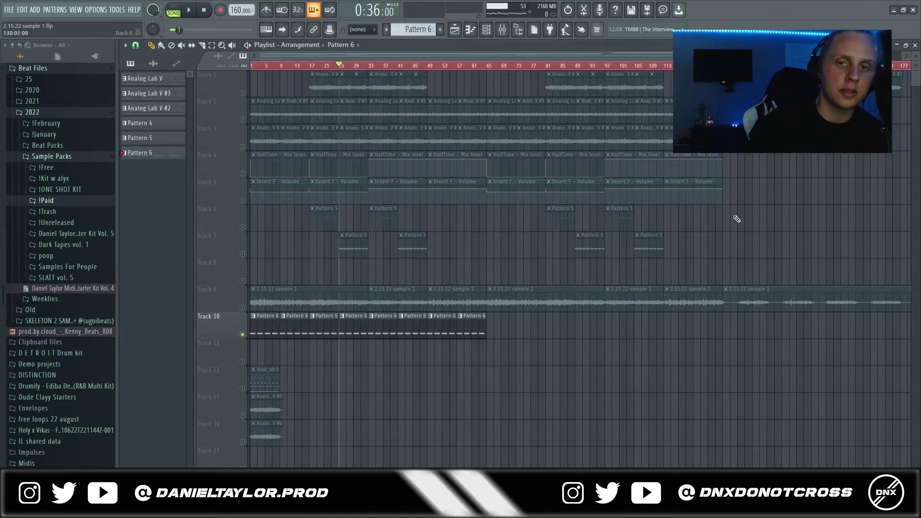
Step: Select the arrangement's first section, the clips on Tracks 1 to 7 from bar 1 to bar 81
scroll(714, 215, down, 1)
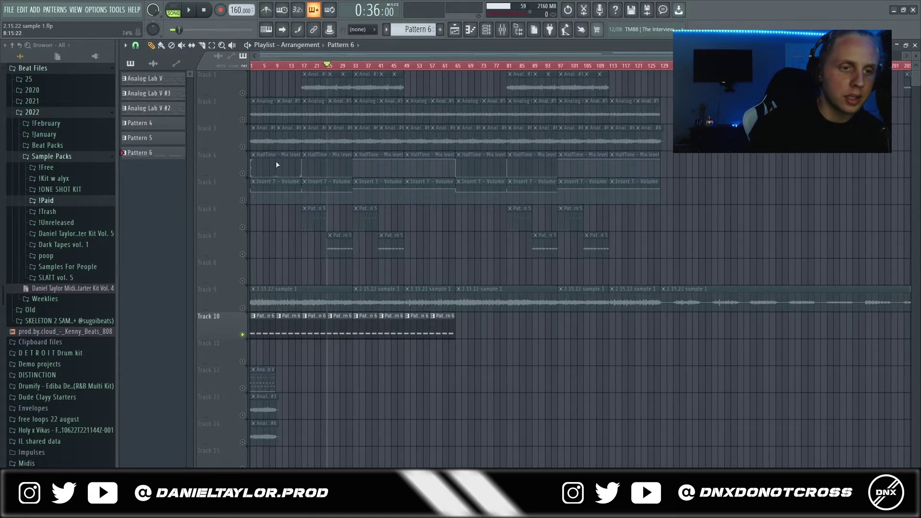
drag(258, 95, 502, 261)
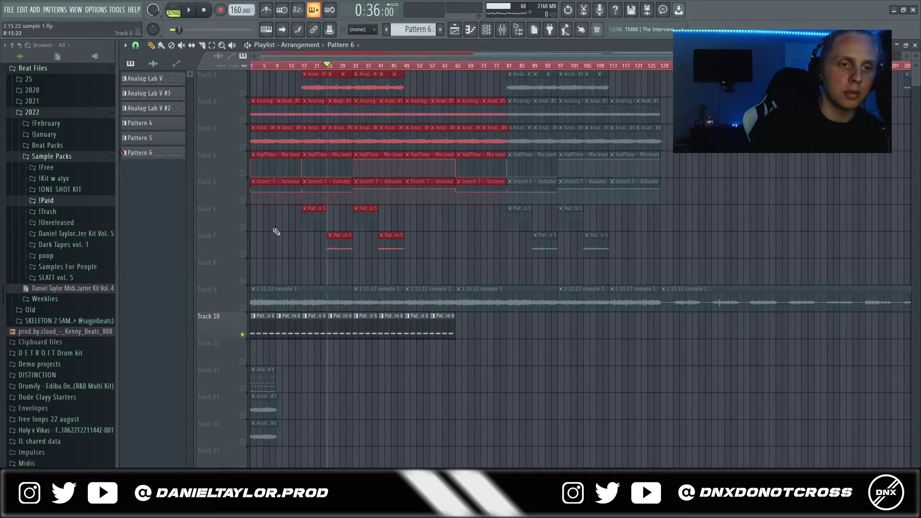
scroll(309, 64, up, 4)
scroll(261, 212, down, 2)
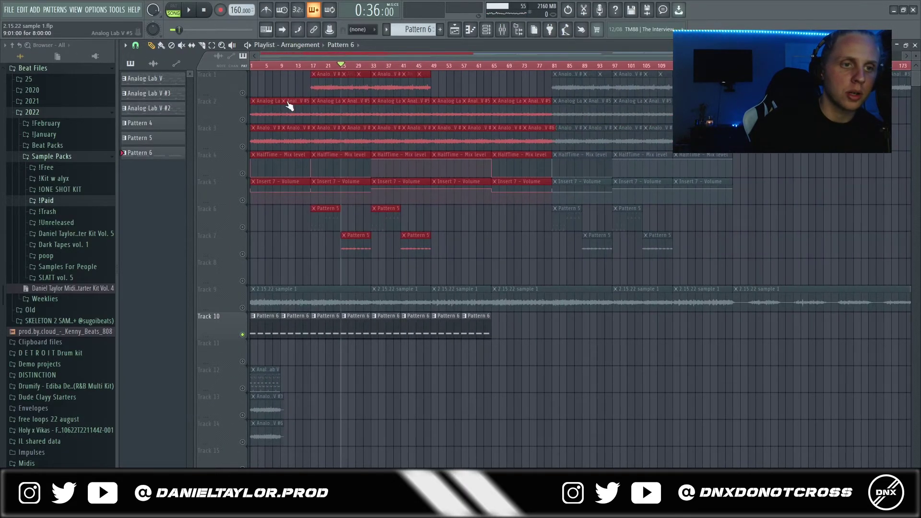
Step: Highlight the intro clips on Tracks 2 to 5 from bar 1 to 17 and the Track 1 clips from bar 17 to 49
drag(258, 101, 258, 190)
drag(132, 247, 209, 279)
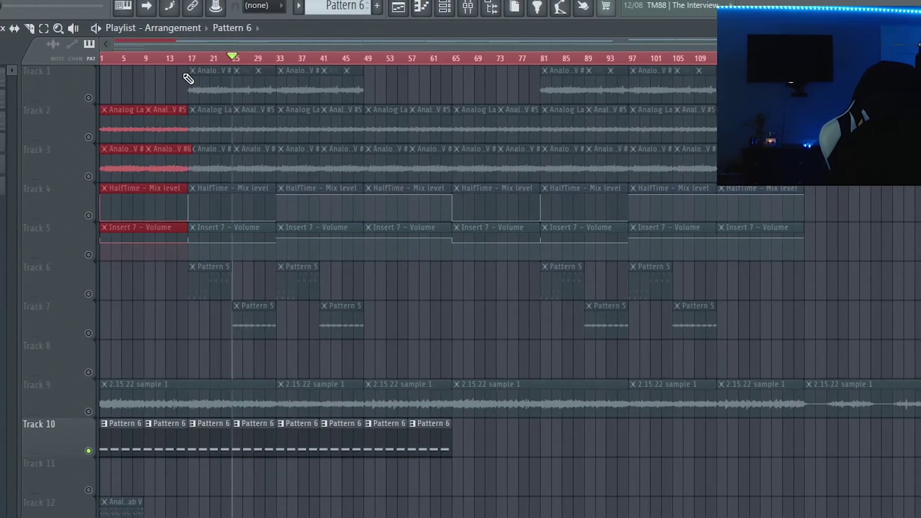
drag(178, 70, 420, 98)
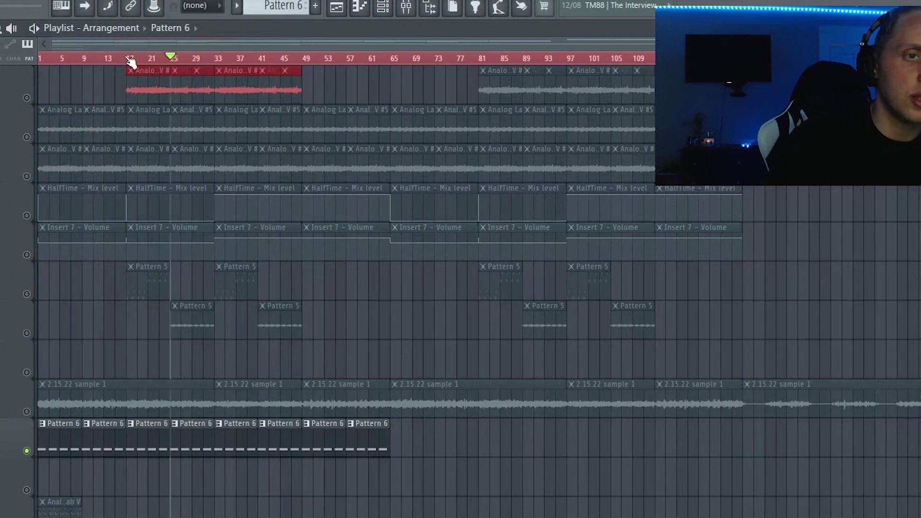
click(100, 52)
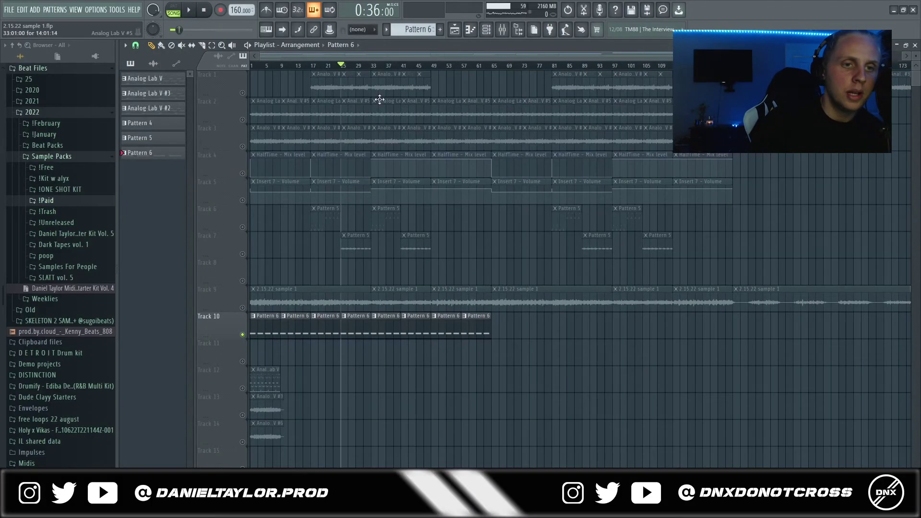
Step: Mark bars 33 to 65 and highlight the clips on Tracks 1 to 7 within that section
drag(373, 70, 499, 85)
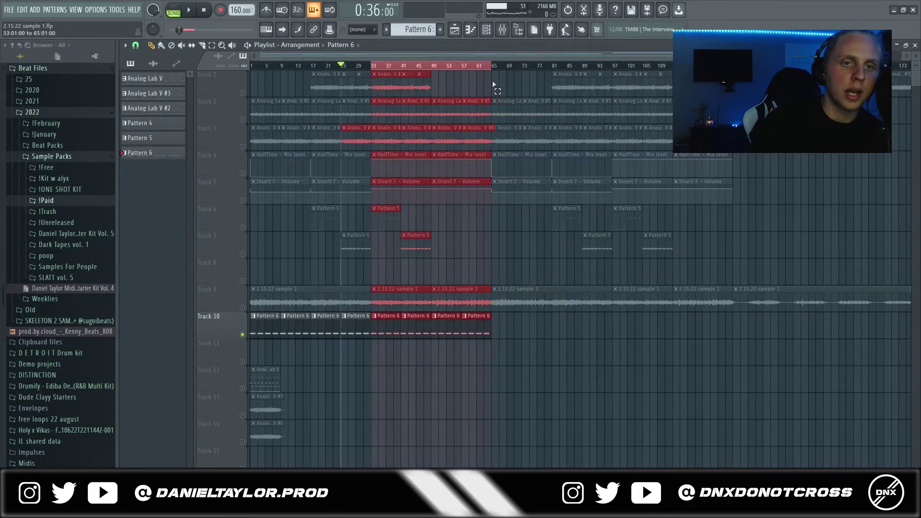
drag(376, 71, 493, 259)
scroll(484, 247, down, 1)
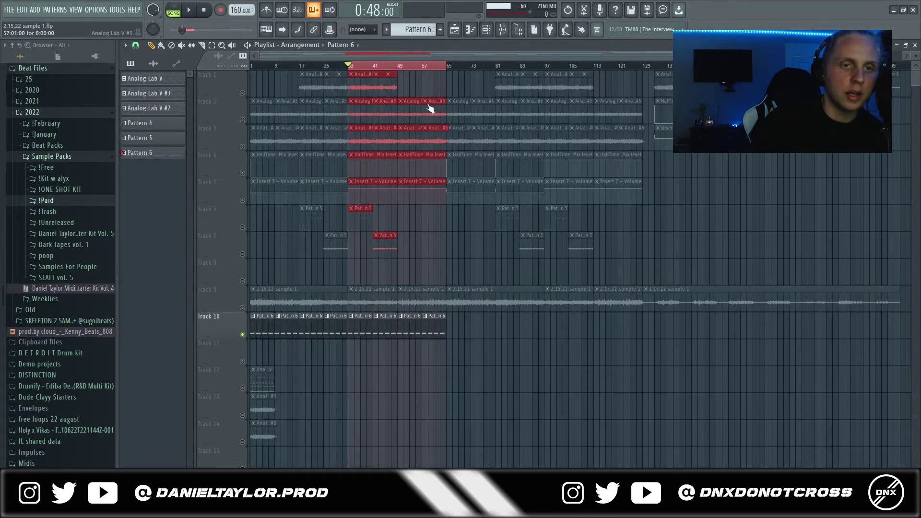
click(380, 55)
Step: Highlight the Pattern 6 bass clips along Track 10 and clear the selection
drag(473, 333, 243, 334)
click(410, 56)
drag(451, 329, 664, 328)
ctrl+scroll(616, 80, down, 1)
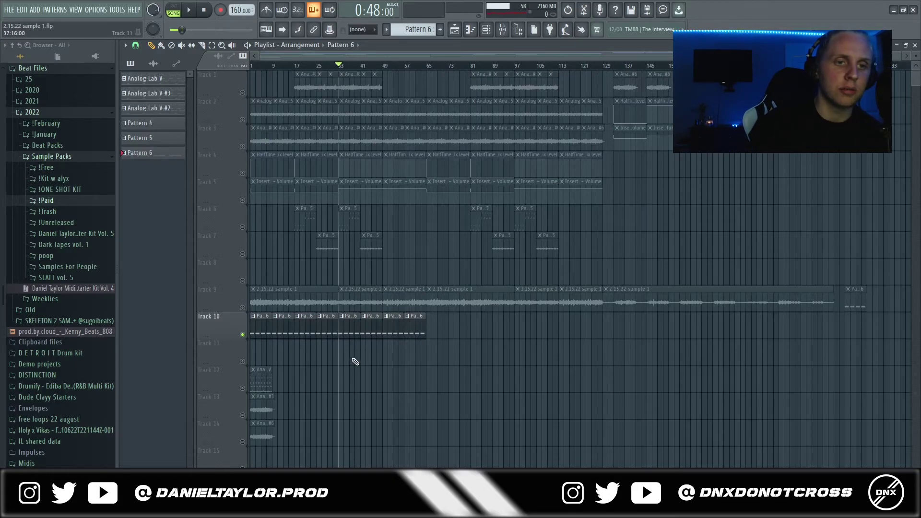
Step: Solo Track 9 and examine the audio clip settings of 2.15.22 sample 1
click(247, 307)
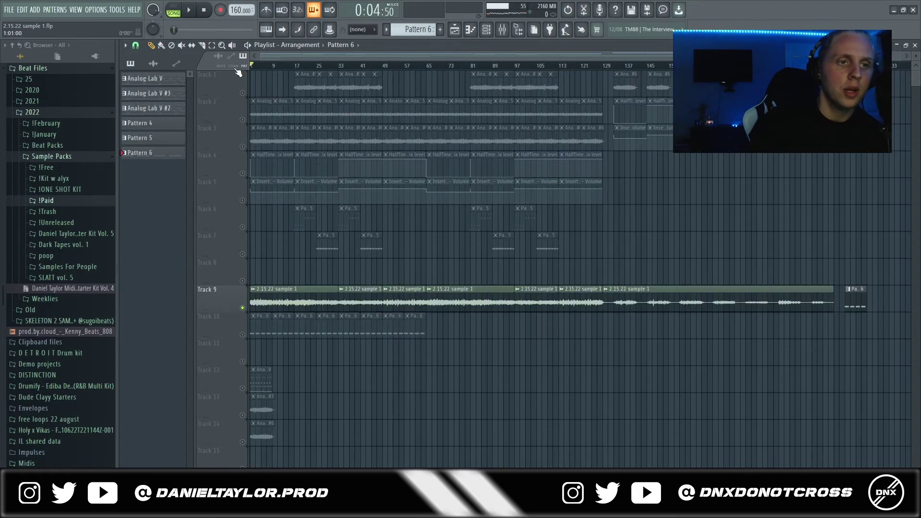
double_click(269, 300)
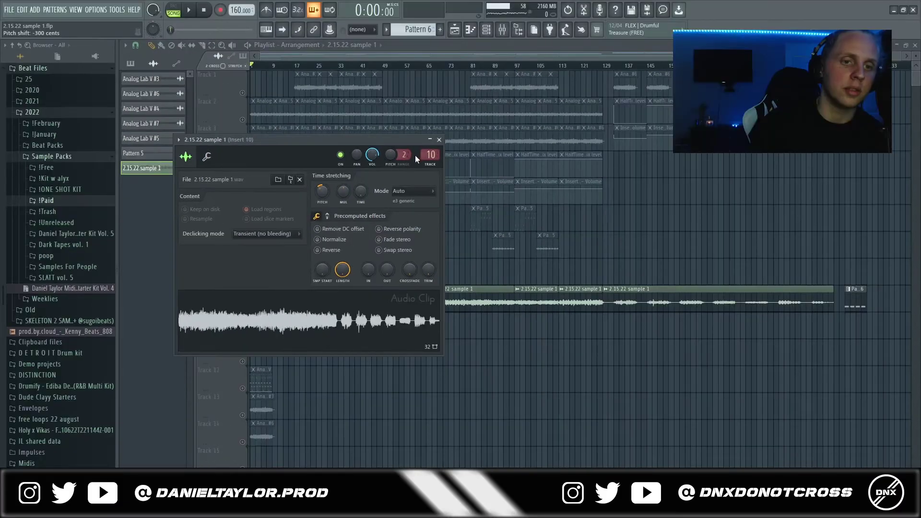
key(Escape)
Step: Transpose the Mr. Clean - Bass notes of Pattern 6 down three semitones in the piano roll
double_click(253, 334)
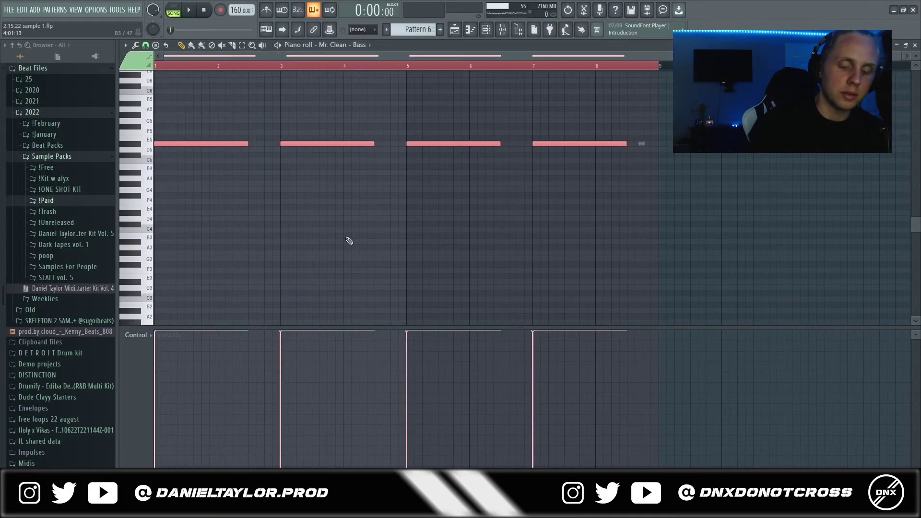
key(Down)
key(Down)
key(Down)
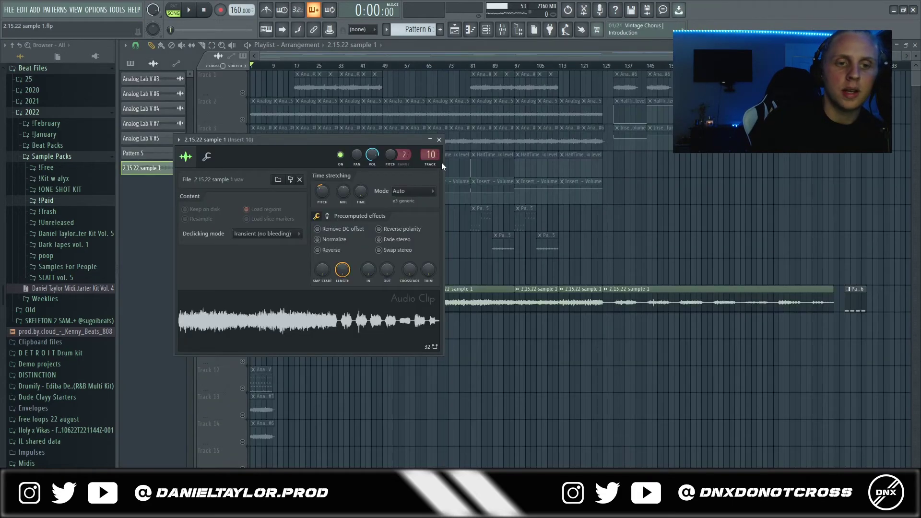
Step: Examine the Virtual Tape Machines and Fruity parametric EQ 2 effects on mixer Insert 10
key(F9)
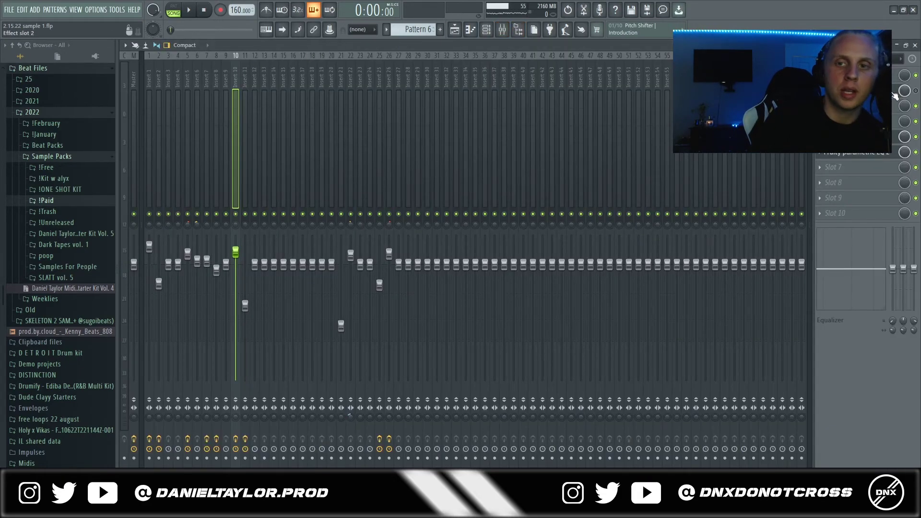
click(855, 136)
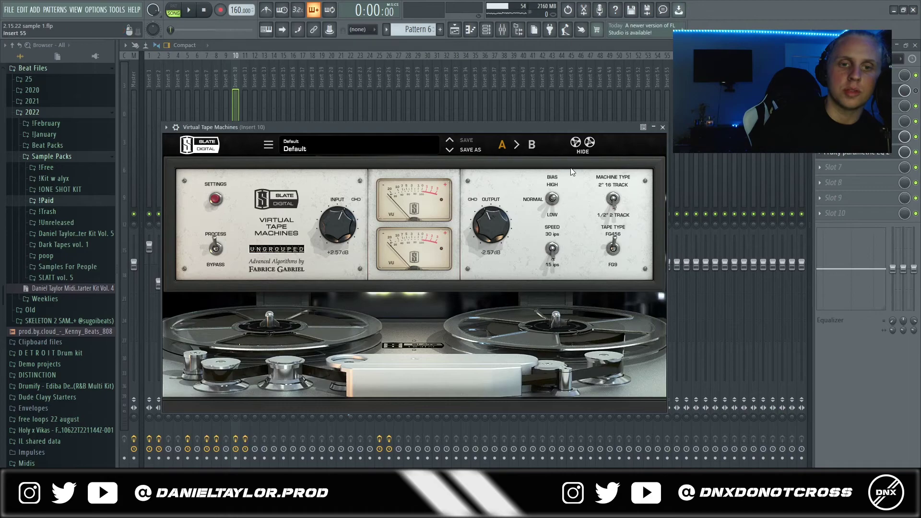
click(822, 152)
click(455, 30)
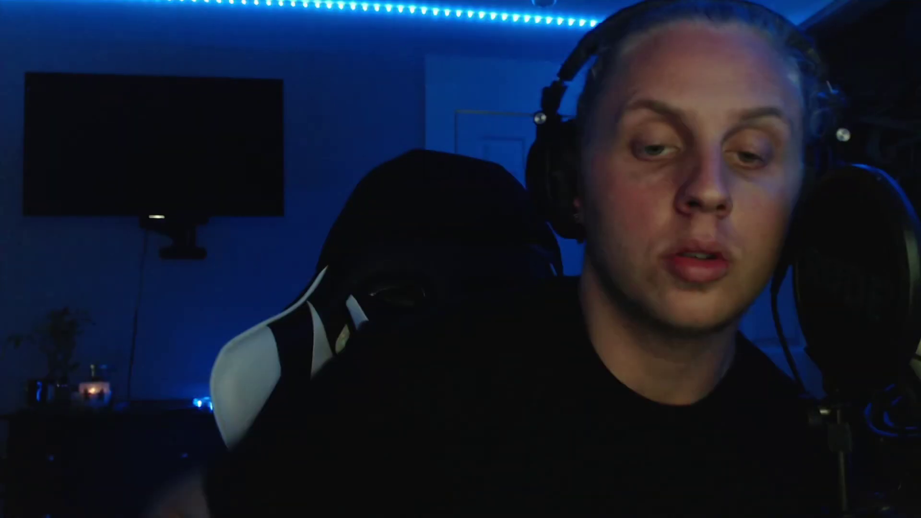